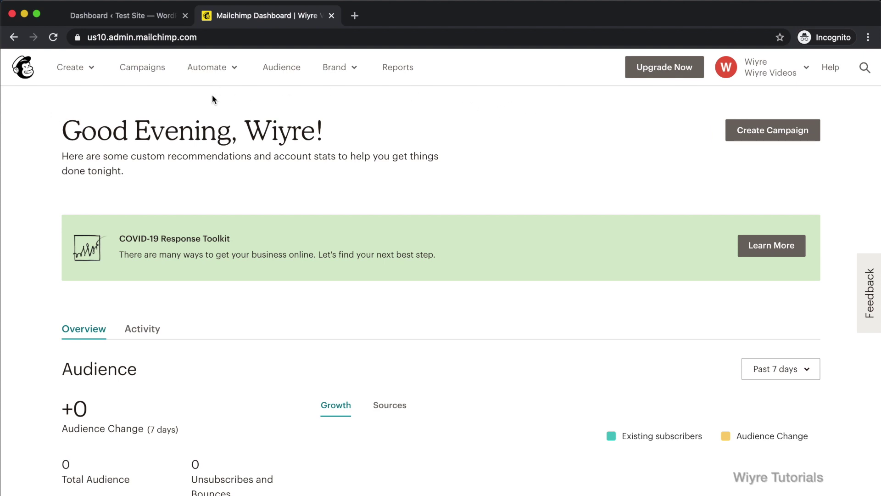
# Switch from the Mailchimp dashboard to the WordPress admin dashboard tab
pyautogui.click(131, 17)
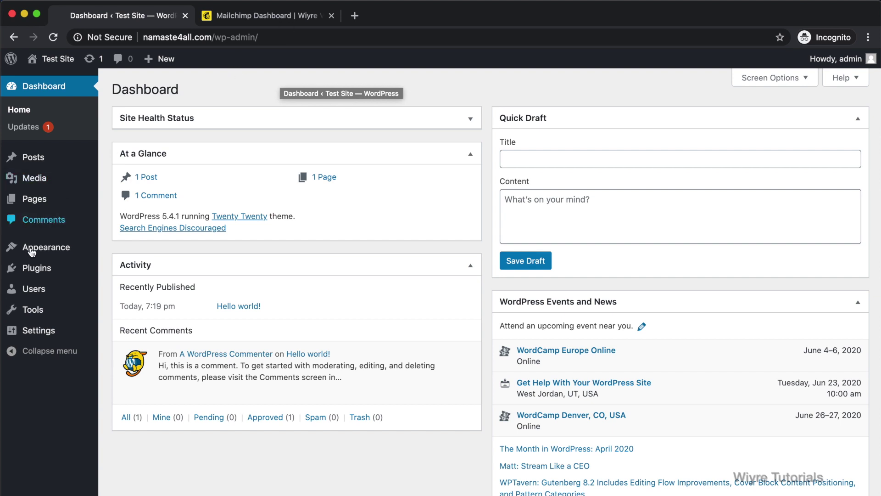
# Search the plugin directory for 'MC4WP', then install and activate MC4WP: Mailchimp for WordPress
pyautogui.moveTo(39, 273)
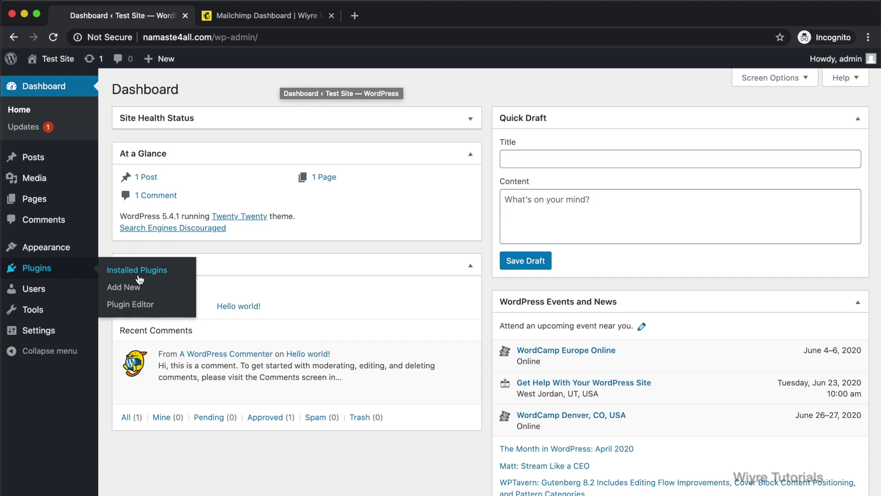
pyautogui.click(127, 291)
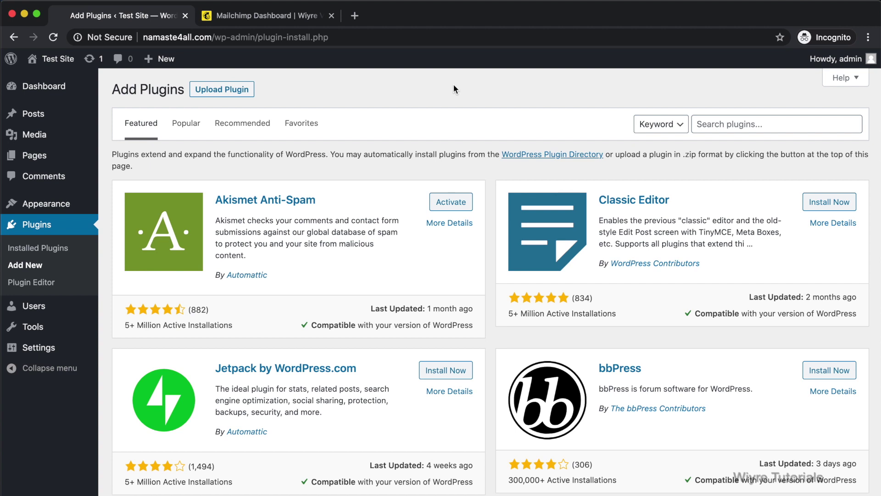
pyautogui.click(740, 121)
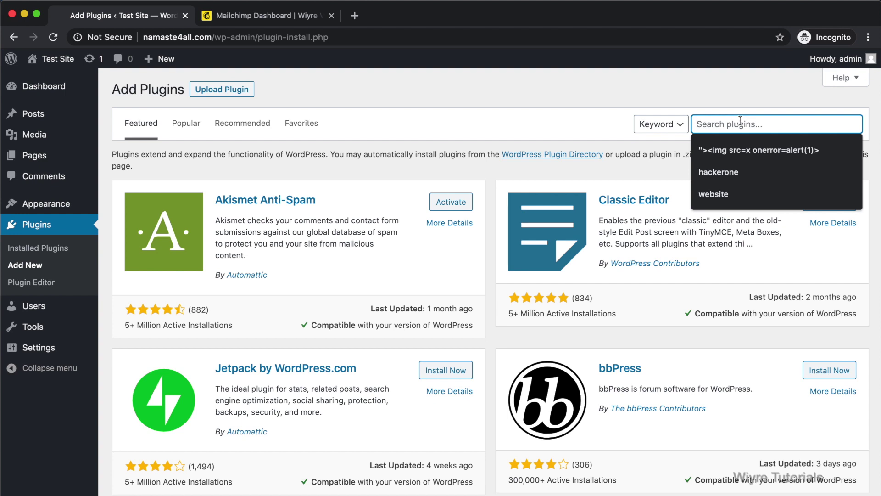
pyautogui.click(721, 111)
pyautogui.click(712, 124)
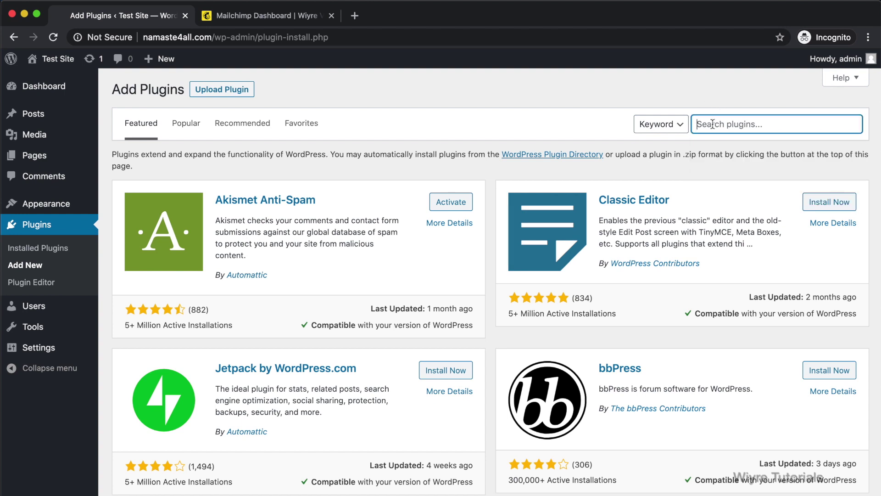
pyautogui.write('MC')
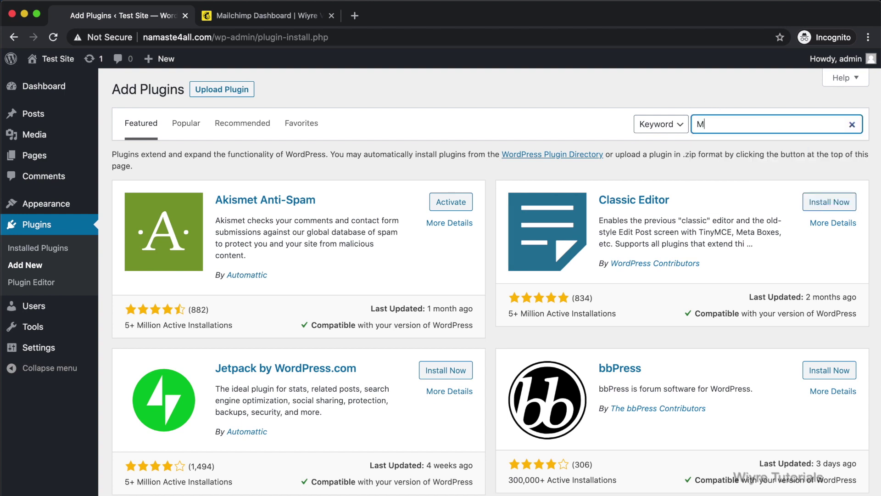
pyautogui.write('4WP')
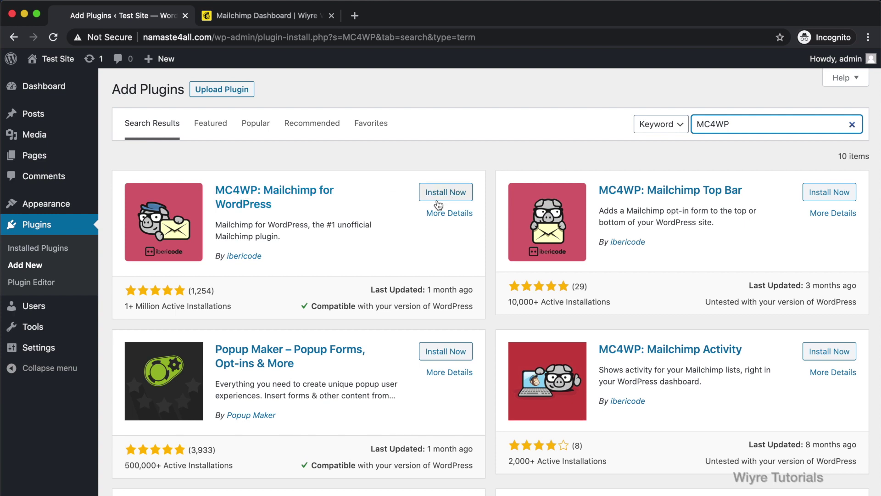
pyautogui.click(452, 193)
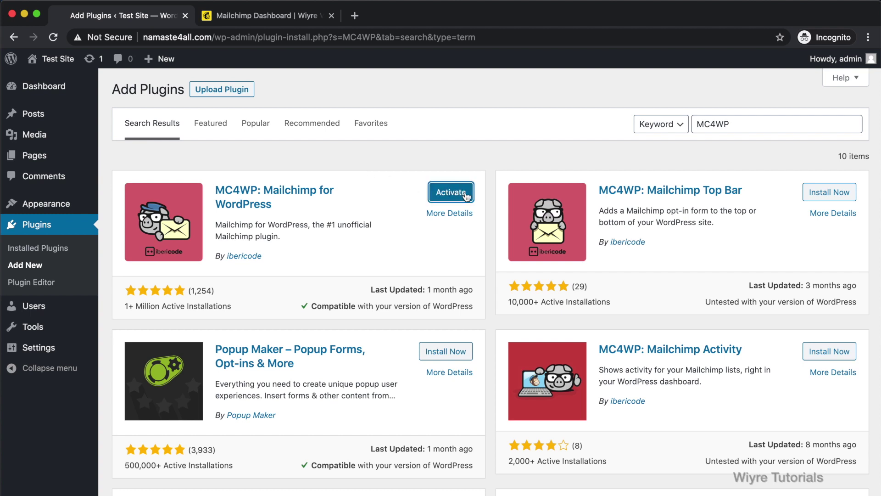
pyautogui.click(466, 195)
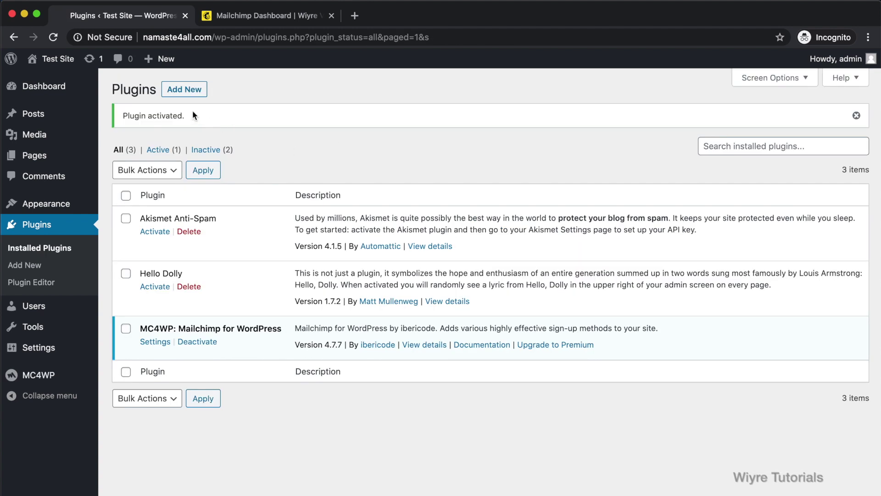
# Confirm the plugin activated, then open MC4WP's Mailchimp API settings showing Not Connected
pyautogui.moveTo(192, 111); pyautogui.dragTo(119, 111)
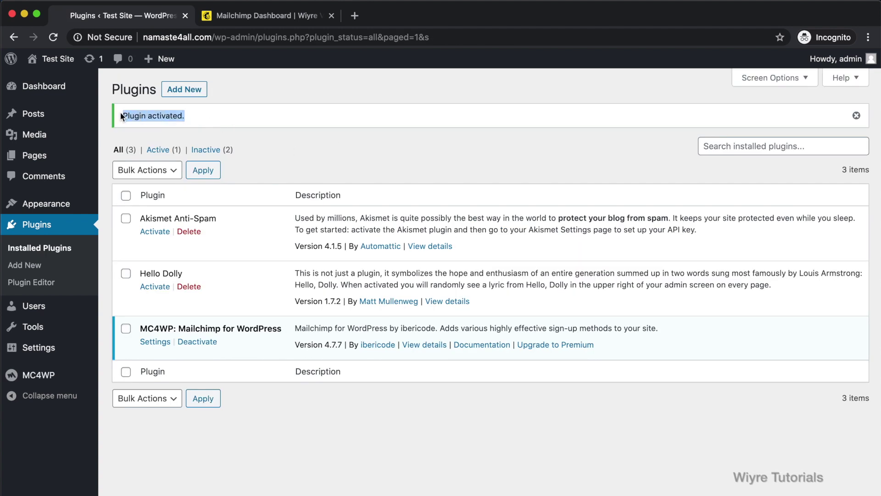
pyautogui.click(315, 145)
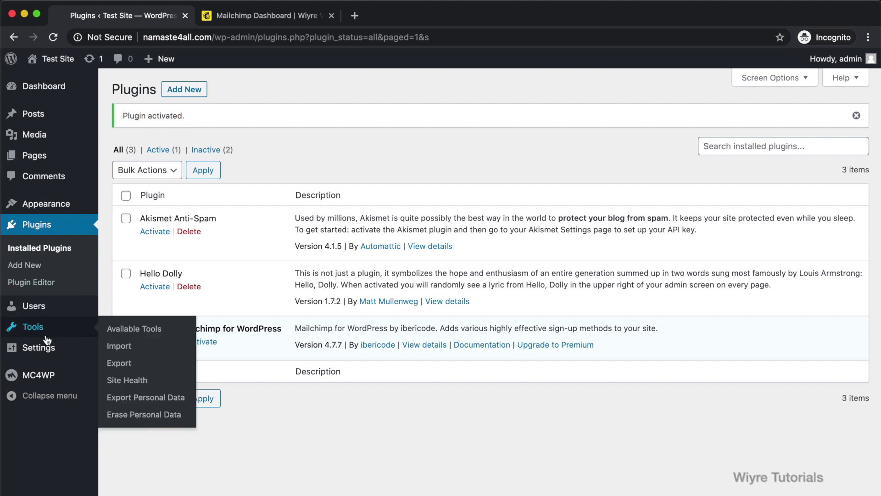
pyautogui.moveTo(28, 384)
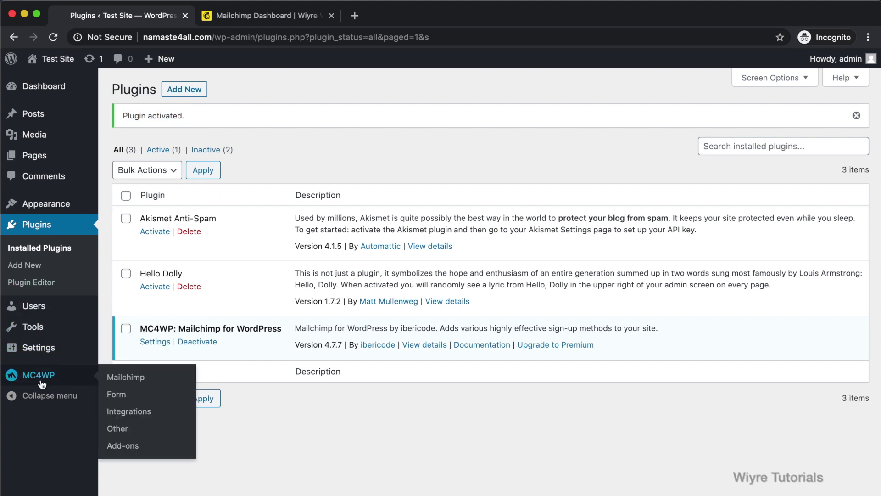
pyautogui.click(138, 381)
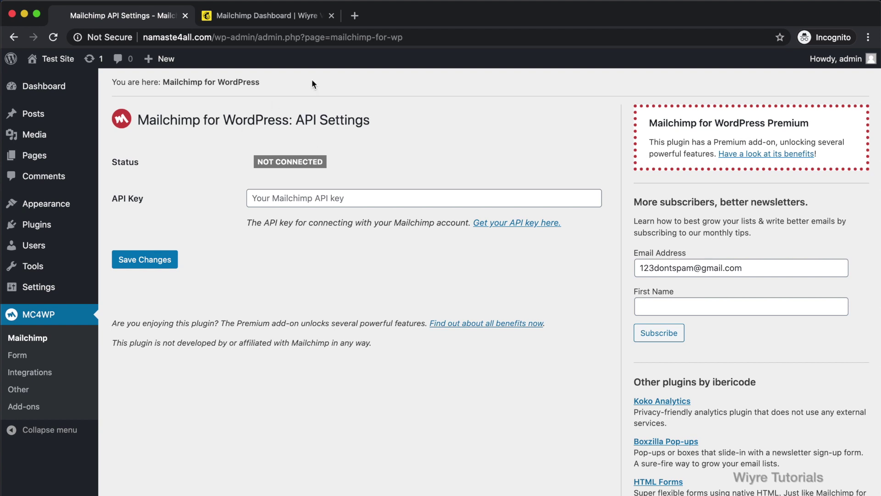
# In Mailchimp, go to Account > Extras > API keys, where no keys exist yet
pyautogui.click(258, 16)
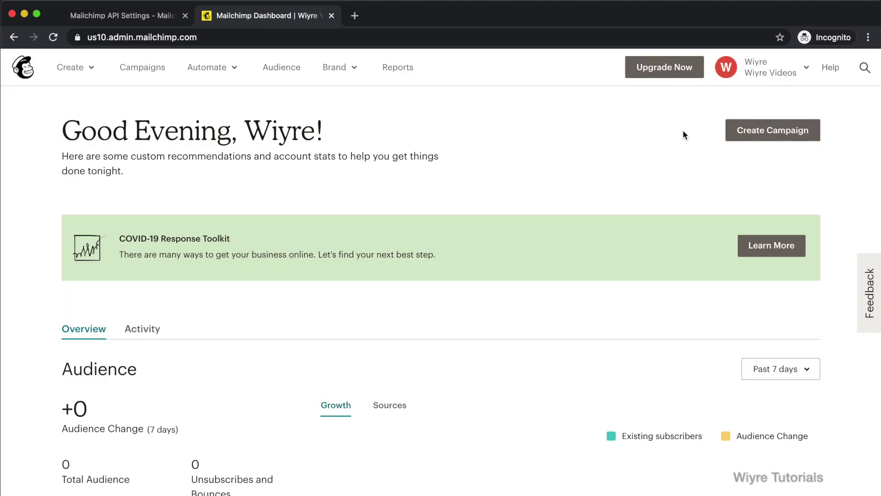
pyautogui.click(807, 70)
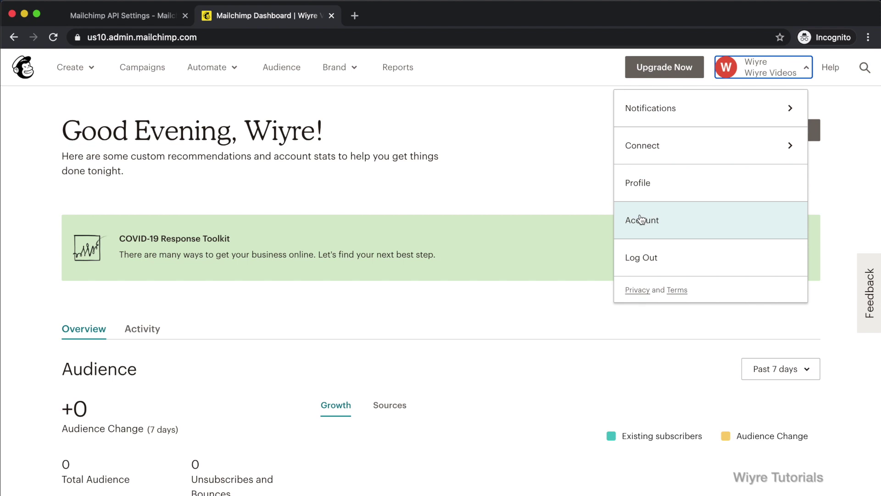
pyautogui.click(648, 216)
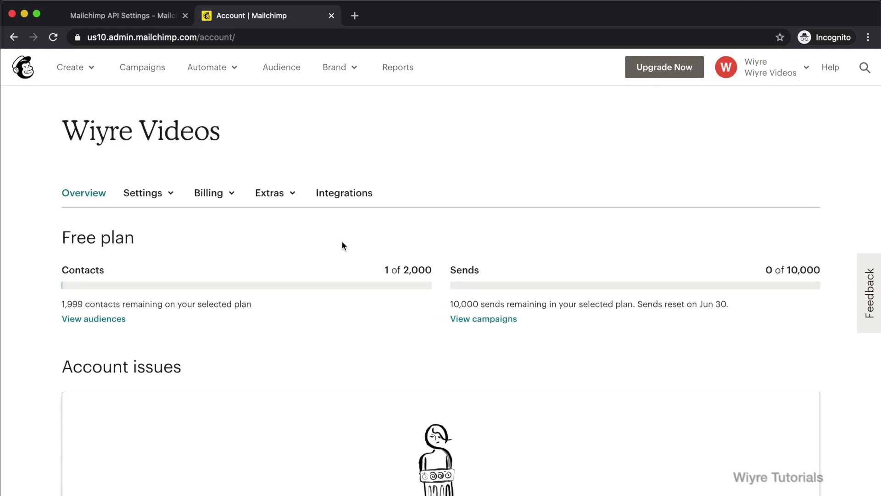
pyautogui.click(281, 198)
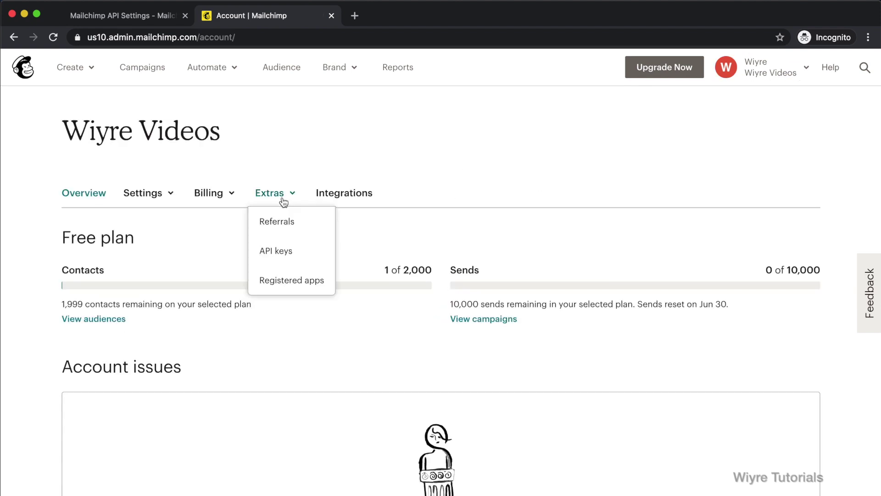
pyautogui.click(281, 249)
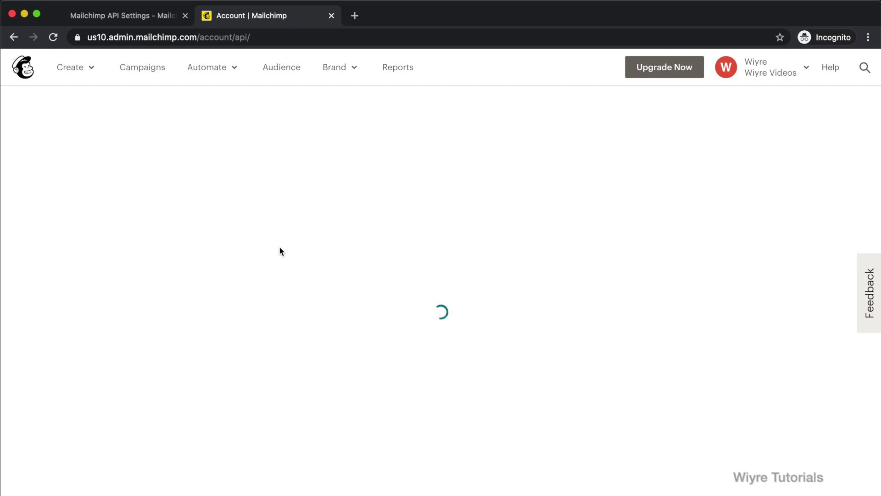
pyautogui.scroll(-8, 272, 278)
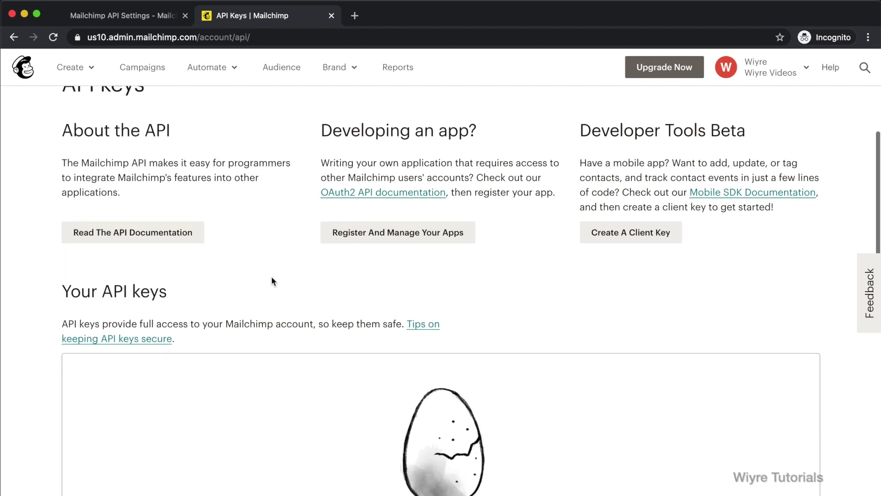
pyautogui.moveTo(270, 332); pyautogui.dragTo(626, 334)
pyautogui.click(623, 339)
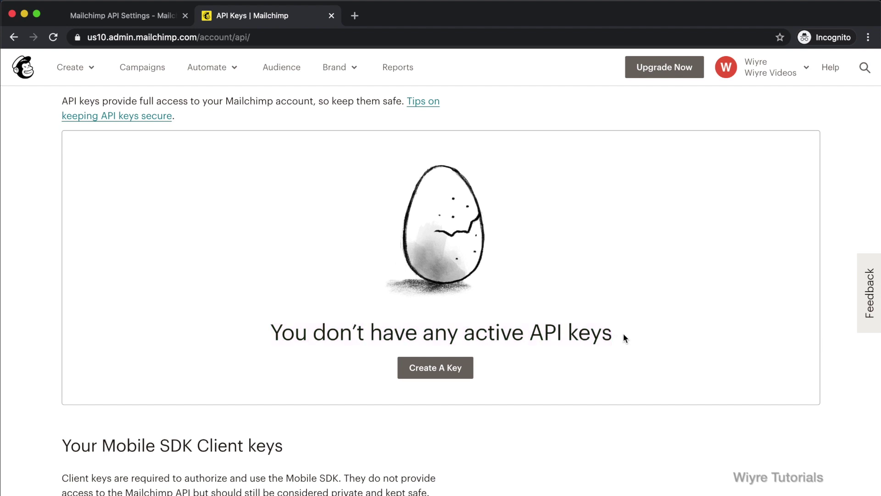
# Create a new API key and select its full value for copying
pyautogui.click(425, 370)
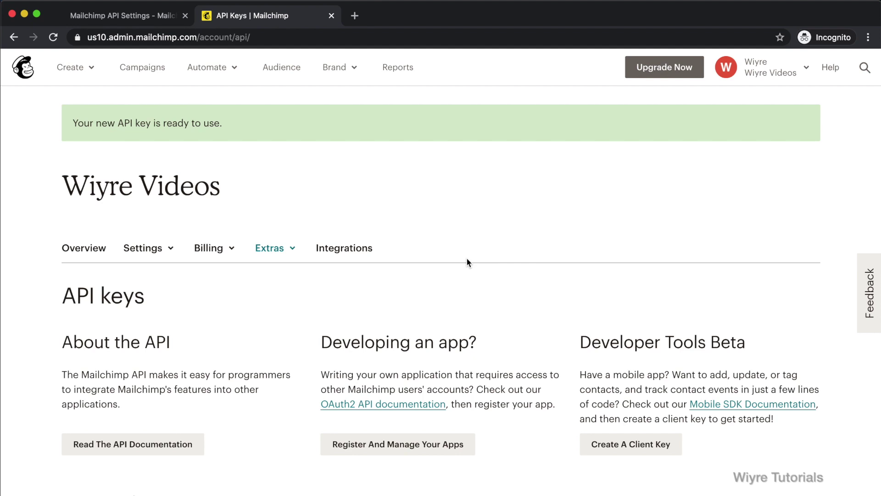
pyautogui.scroll(-6, 290, 329)
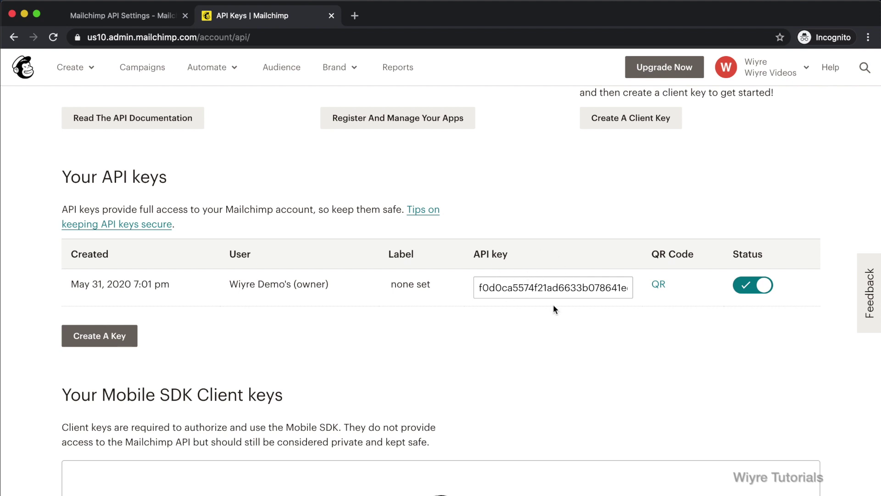
pyautogui.click(541, 290)
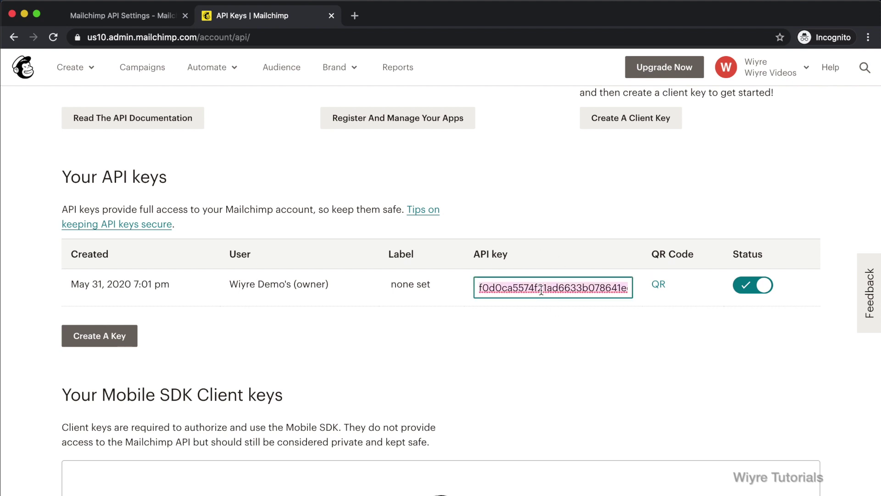
# Paste the Mailchimp API key into MC4WP and save, connecting it to the Wiyre Videos list
pyautogui.click(112, 15)
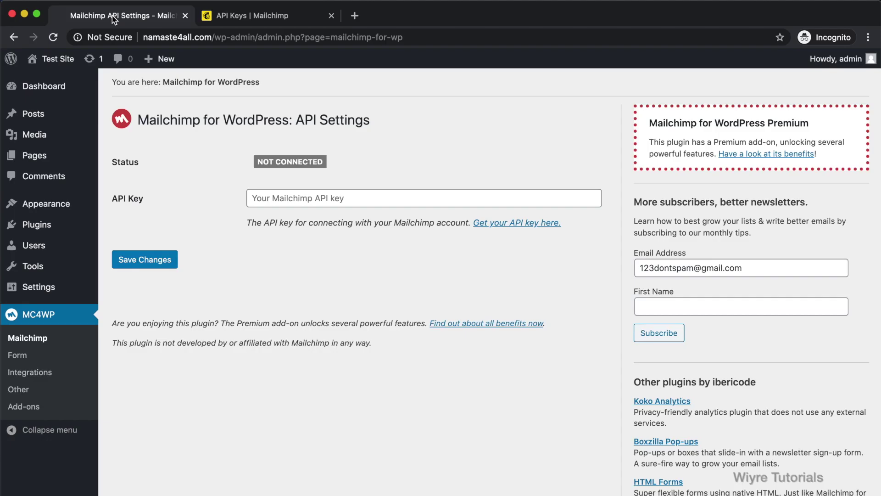
pyautogui.click(287, 198)
pyautogui.press('super+v')
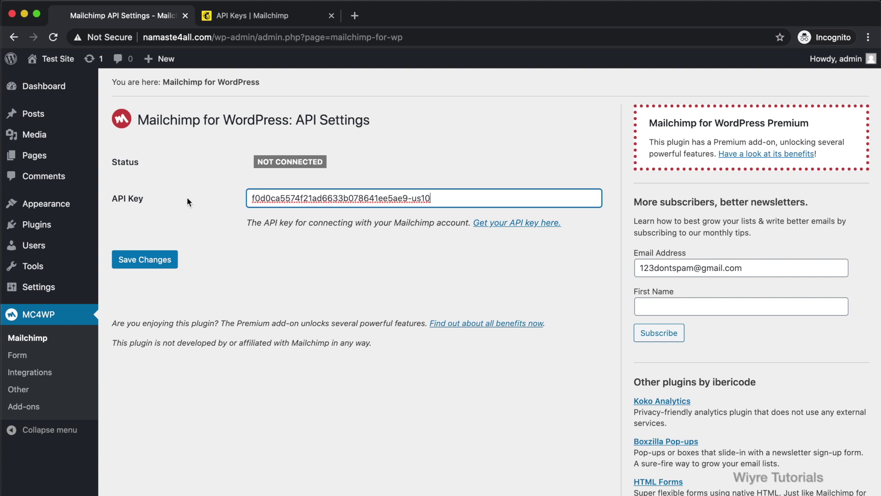
pyautogui.moveTo(146, 198); pyautogui.dragTo(110, 201)
pyautogui.click(232, 240)
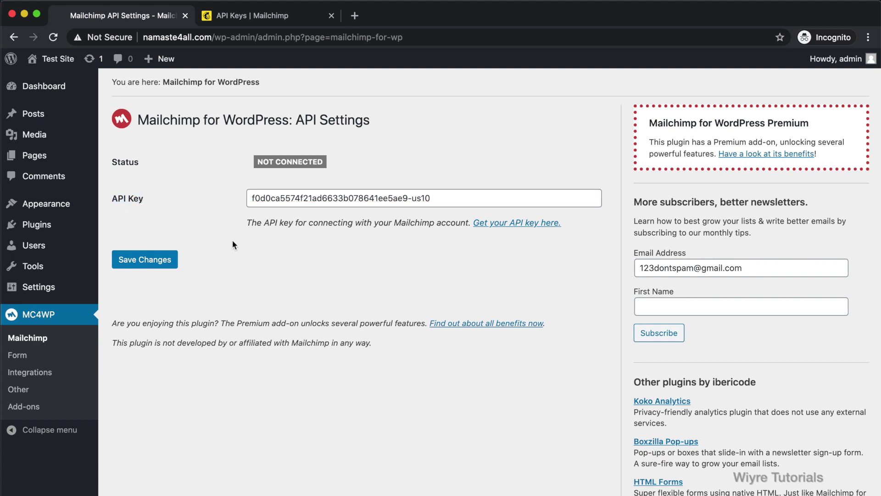
pyautogui.click(143, 260)
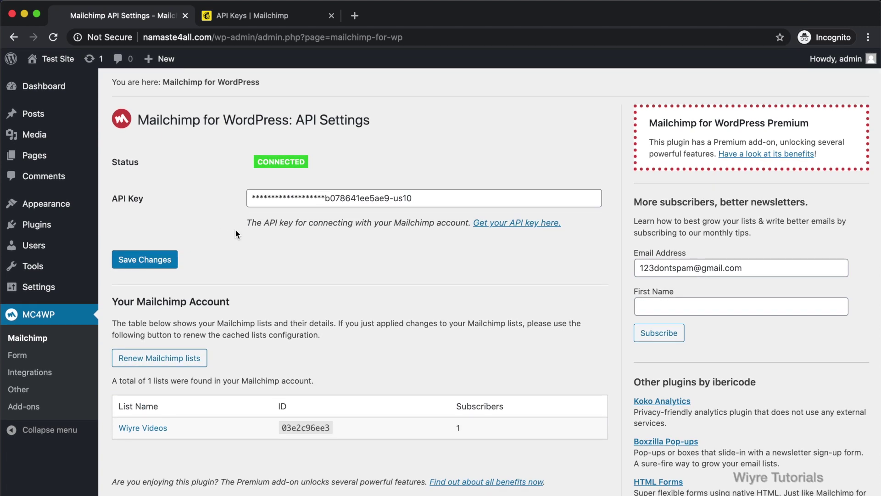
pyautogui.click(21, 357)
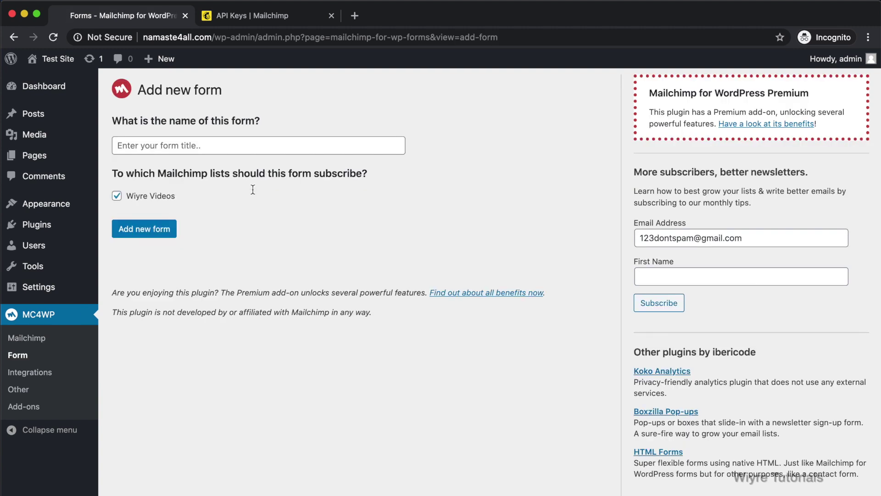
# Name the new form 'Email Signup', subscribing to Wiyre Videos, and create it
pyautogui.click(166, 143)
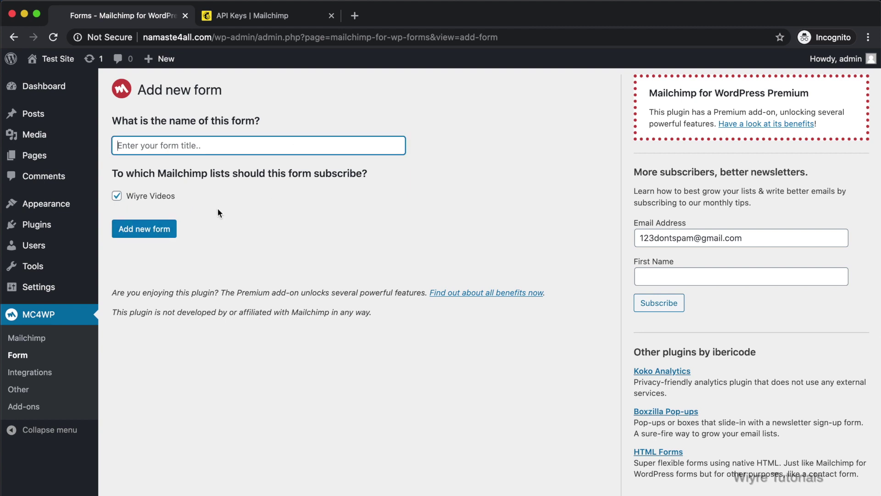
pyautogui.moveTo(191, 197); pyautogui.dragTo(126, 193)
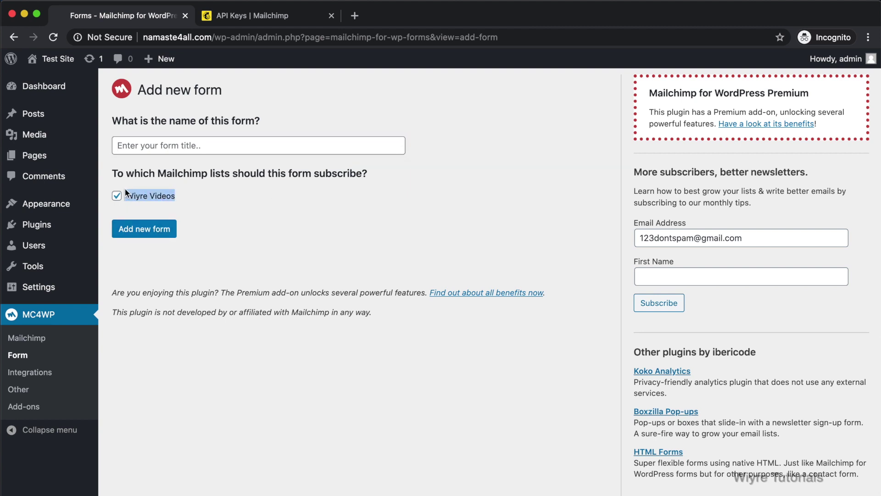
pyautogui.click(209, 202)
pyautogui.click(196, 145)
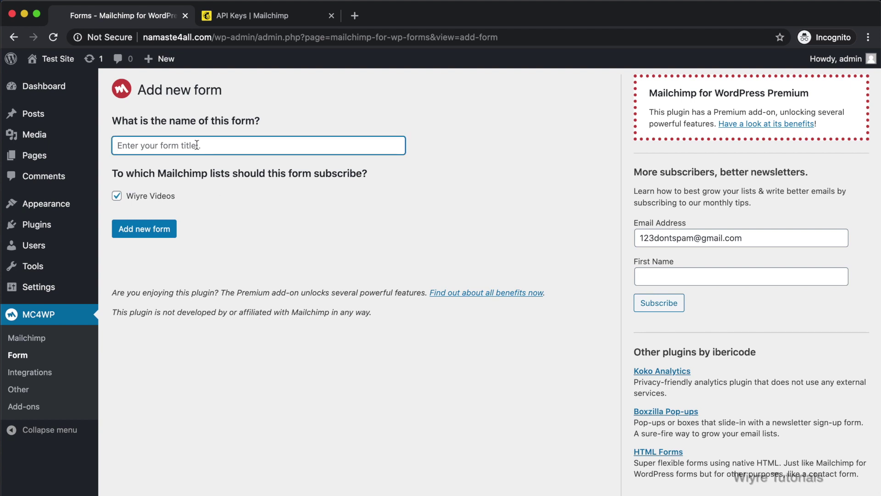
pyautogui.write('Email Signup')
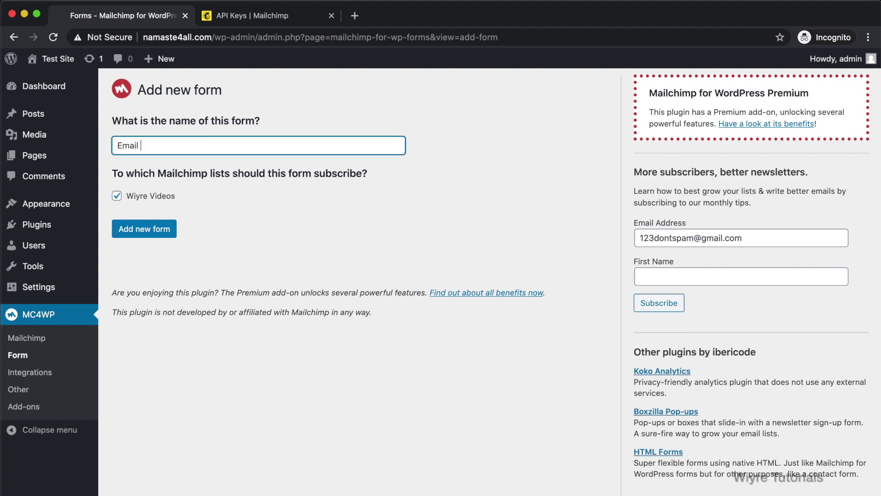
pyautogui.click(337, 238)
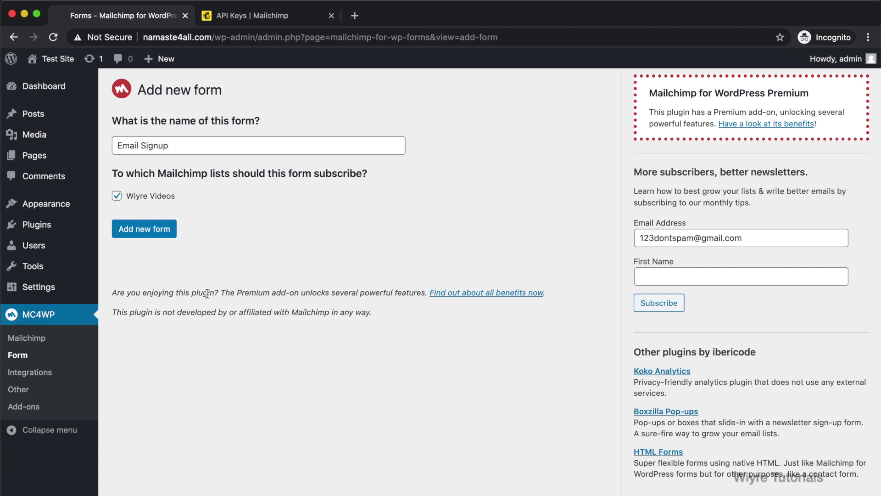
pyautogui.click(136, 231)
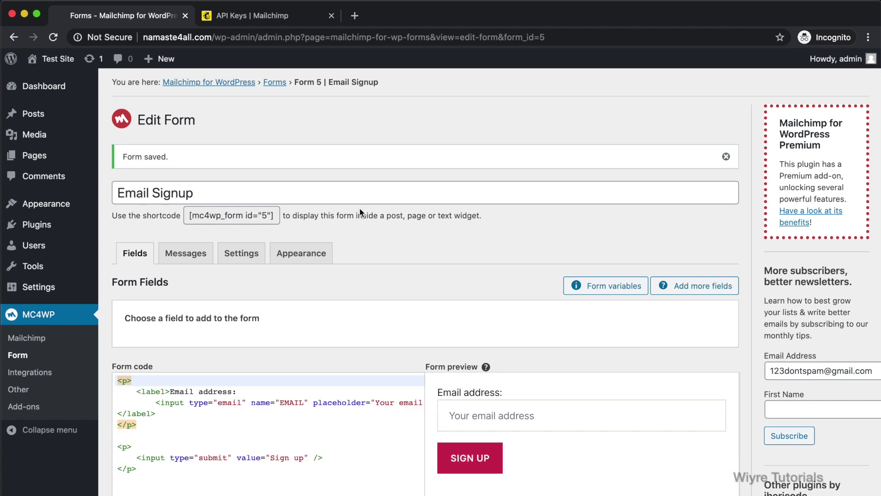
# Scroll to the Email Signup form code and place the caret after the email paragraph
pyautogui.scroll(-1, 284, 281)
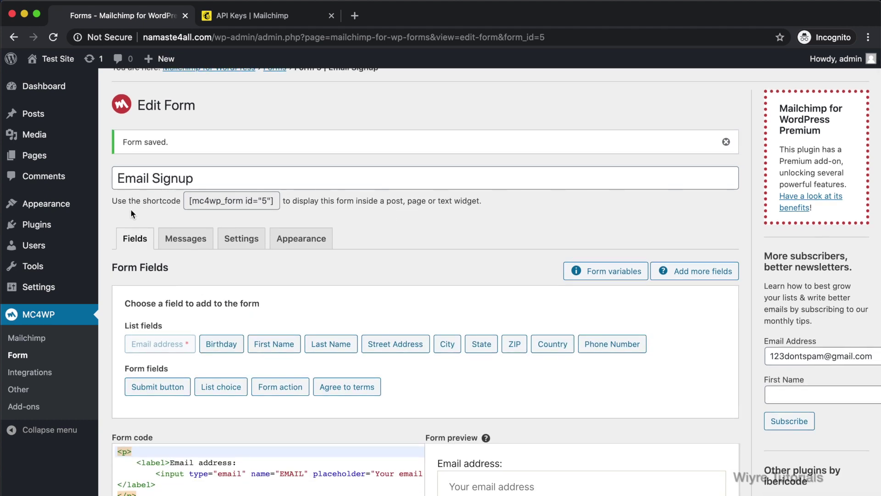
pyautogui.scroll(-5, 462, 212)
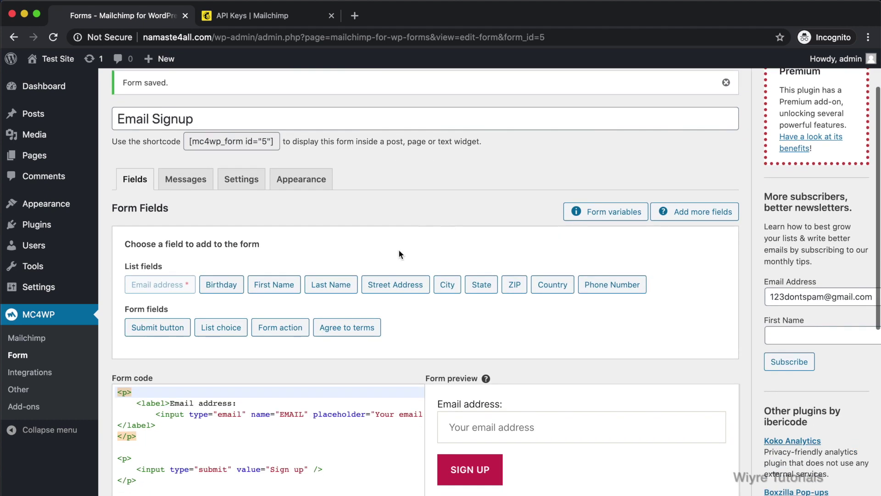
pyautogui.scroll(-1, 425, 267)
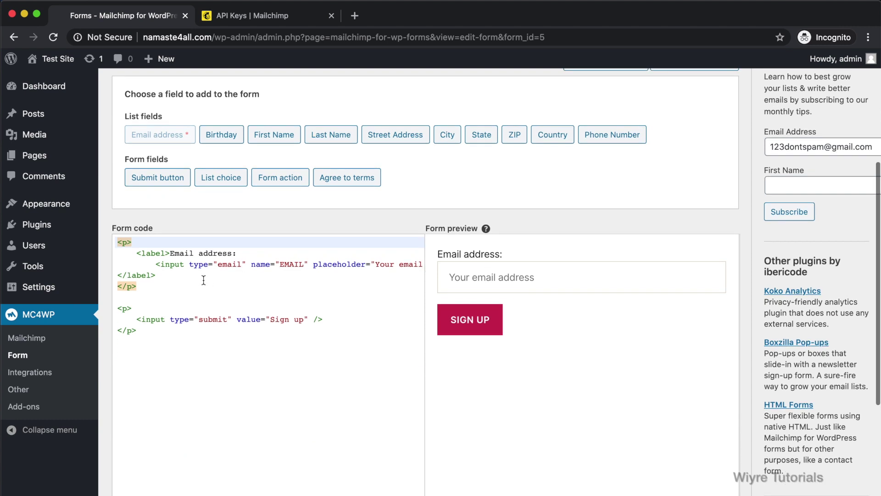
pyautogui.moveTo(137, 331); pyautogui.dragTo(114, 235)
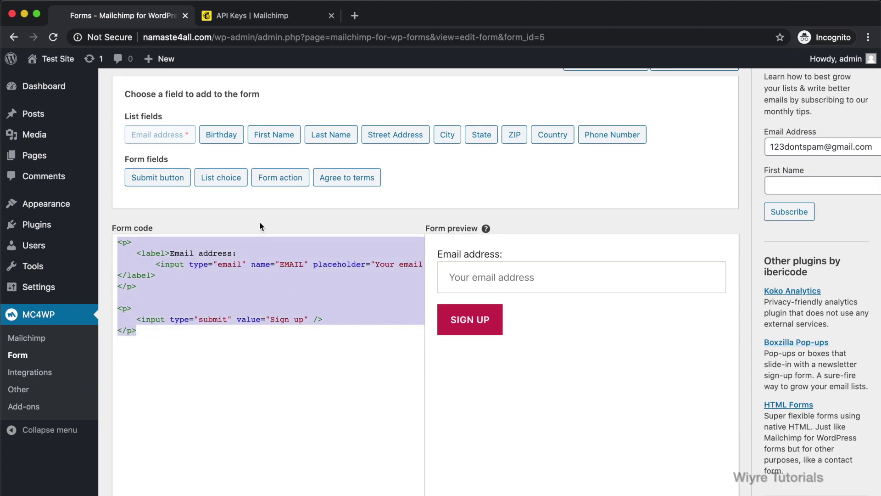
pyautogui.click(183, 285)
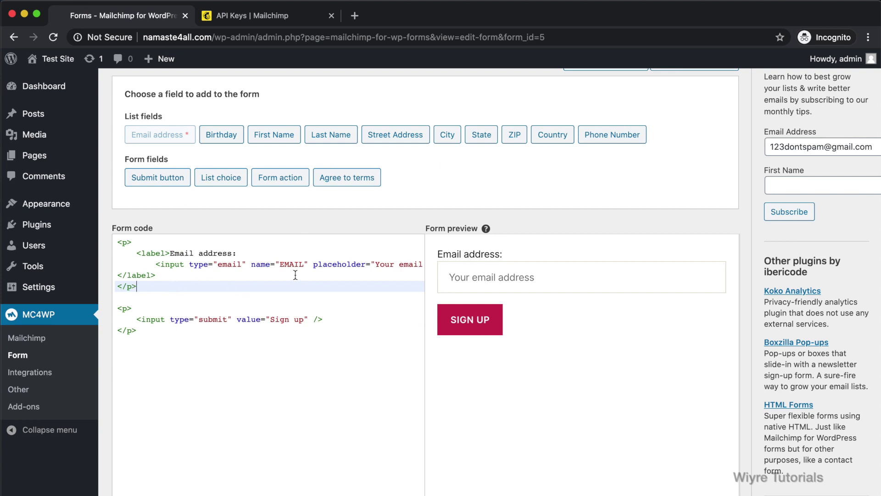
# Add a First Name field with placeholder 'Enter First Name' and try it in the preview
pyautogui.click(277, 134)
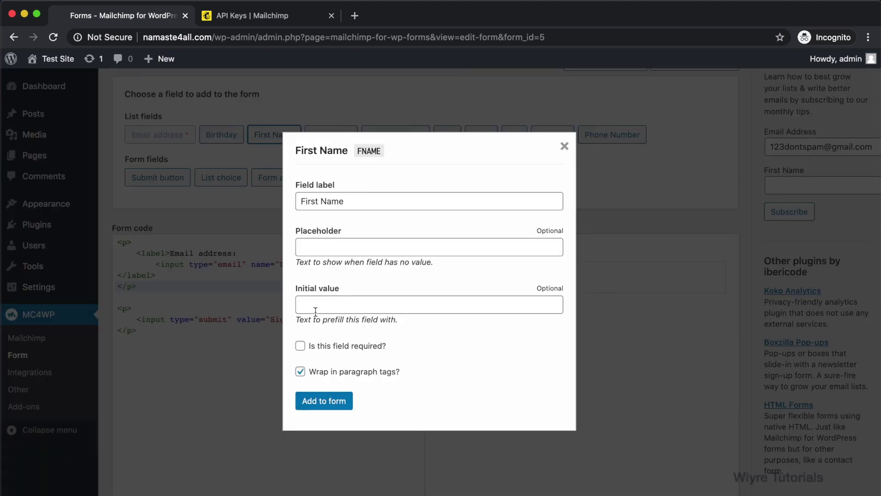
pyautogui.click(377, 247)
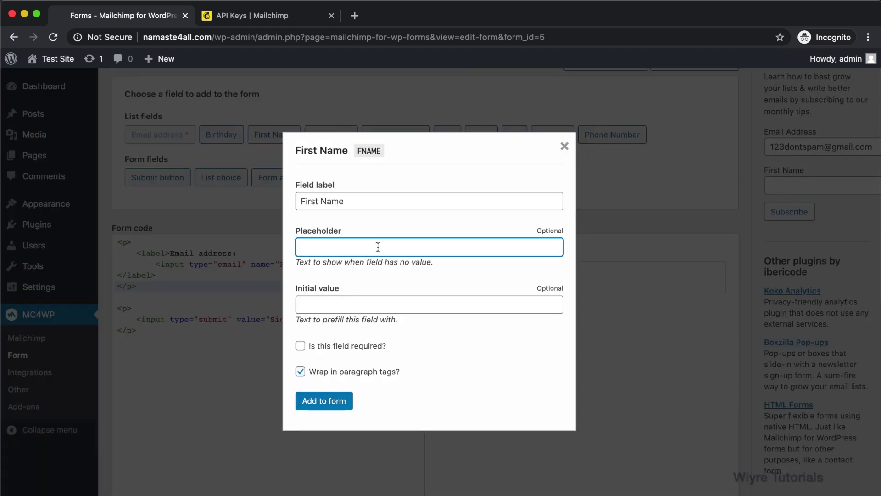
pyautogui.write('Enter First Name')
pyautogui.press('BackSpace')
pyautogui.press('BackSpace')
pyautogui.press('BackSpace')
pyautogui.press('BackSpace')
pyautogui.write('Name')
pyautogui.click(314, 400)
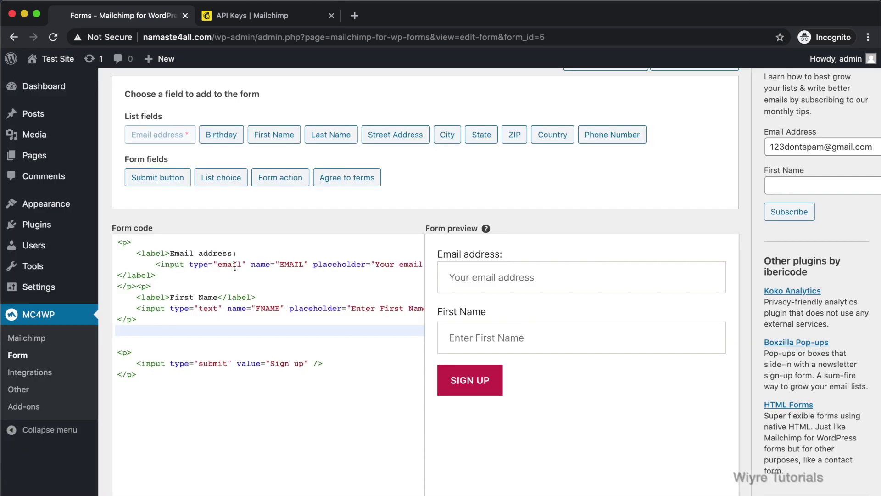
pyautogui.click(519, 336)
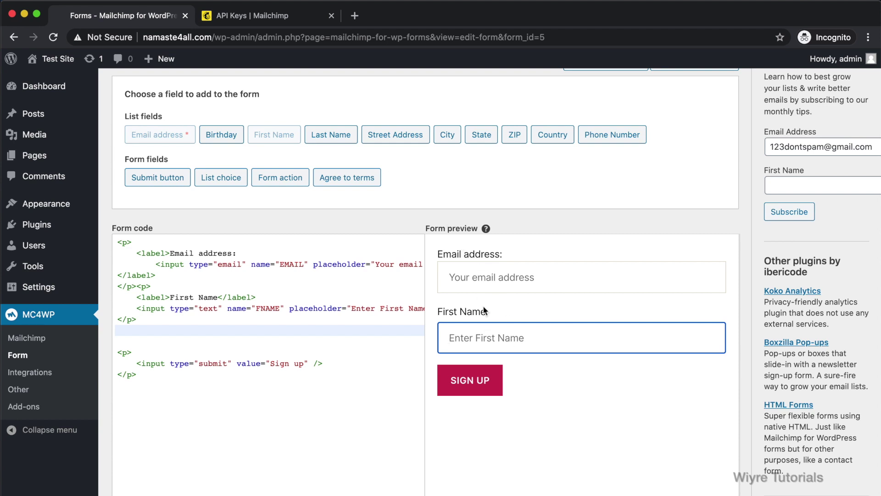
# Cut the First Name paragraph from the form code and paste it above the email label
pyautogui.moveTo(175, 327); pyautogui.dragTo(138, 286)
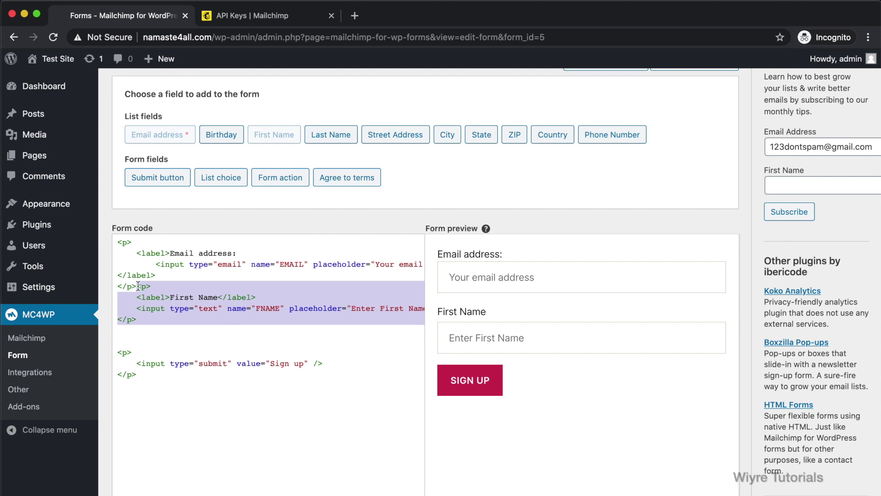
pyautogui.press('BackSpace')
pyautogui.click(136, 252)
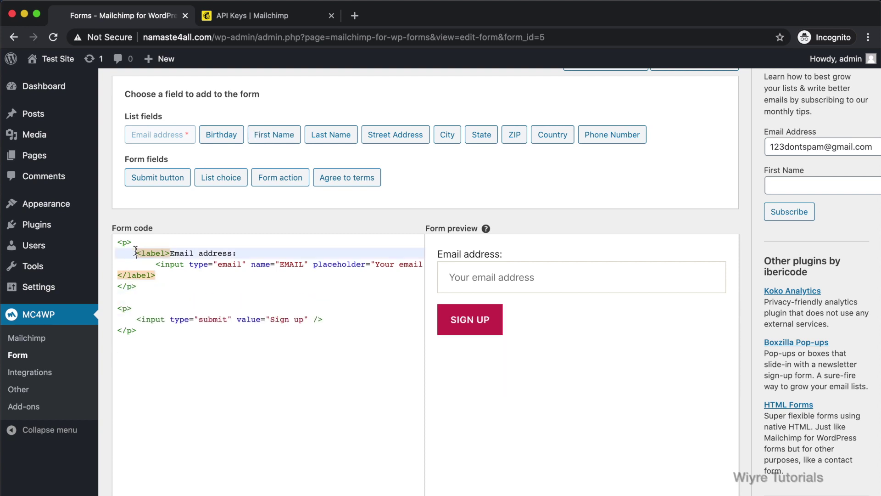
pyautogui.press('Return')
pyautogui.write('<p> <label>First Name</label> <input type="text" name="FNAME" placeholder="Enter First Name" /> </p>')
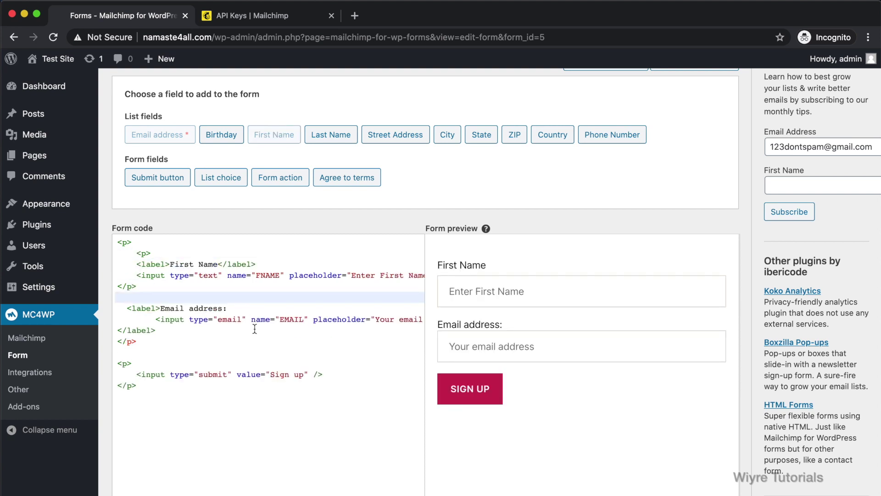
pyautogui.click(298, 372)
pyautogui.click(298, 329)
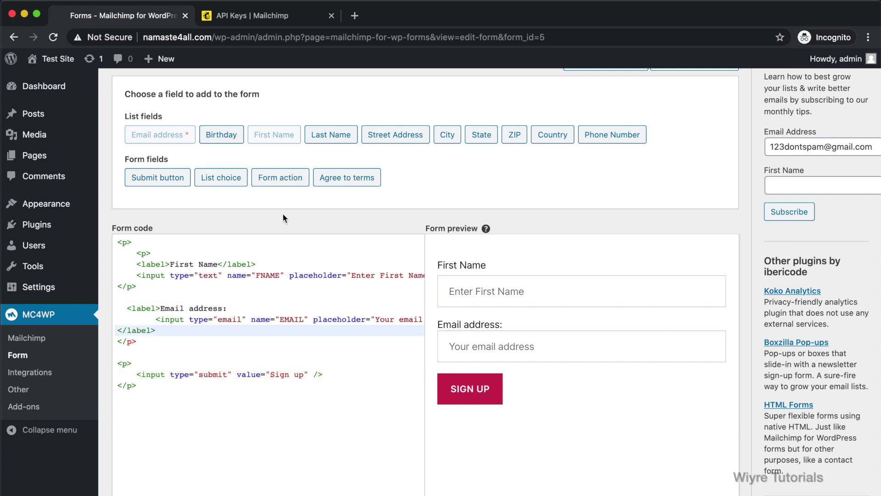
pyautogui.click(192, 252)
pyautogui.click(150, 243)
pyautogui.click(137, 296)
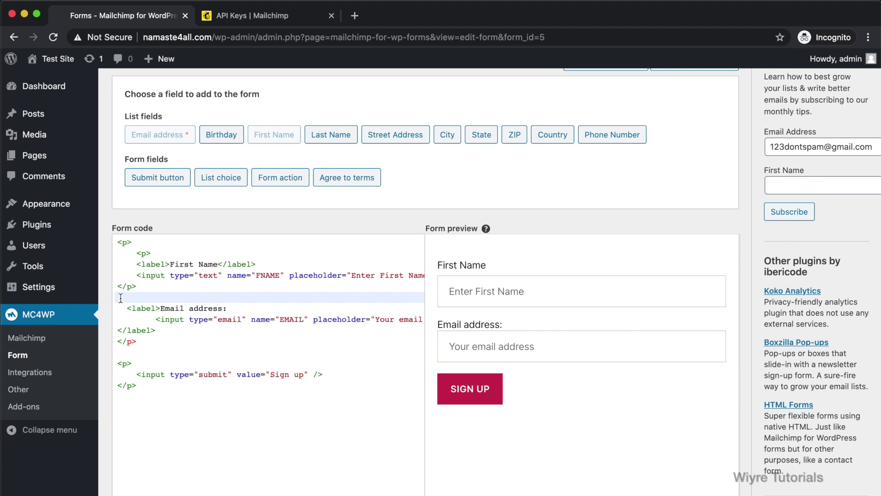
# Add a Last Name field with placeholder 'Last Name Here' and save the form changes
pyautogui.click(324, 142)
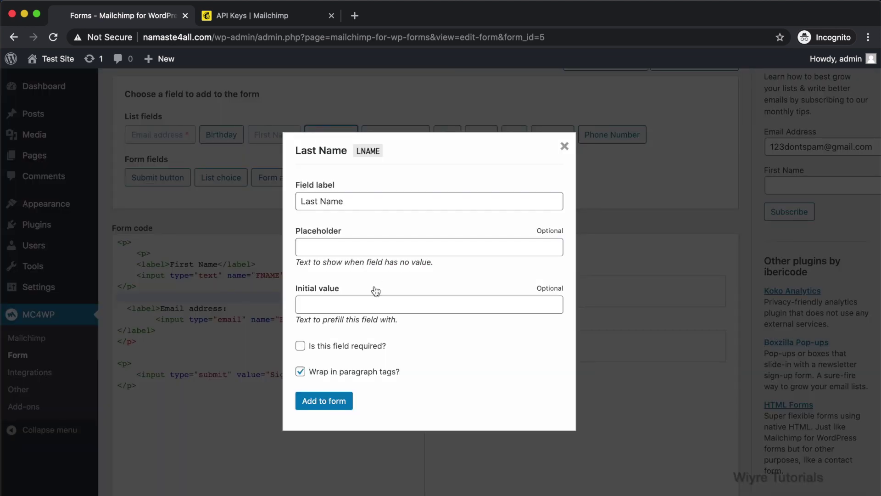
pyautogui.click(319, 248)
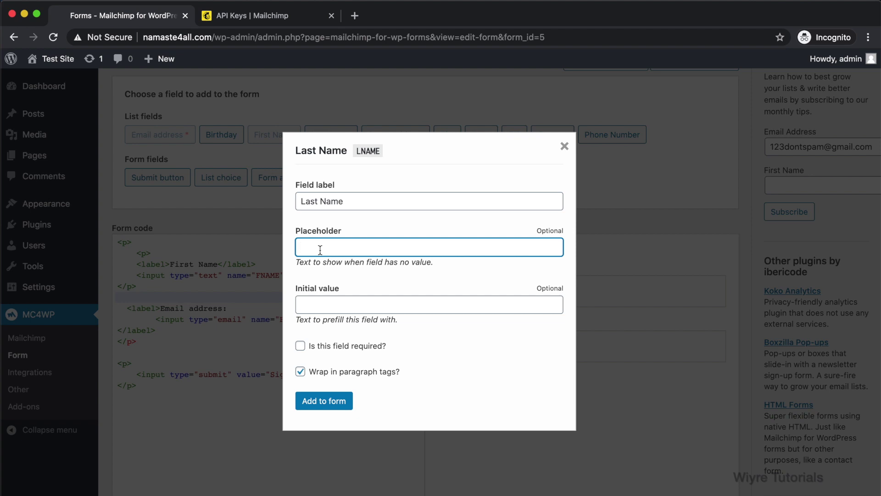
pyautogui.write('Last Name Here')
pyautogui.click(324, 400)
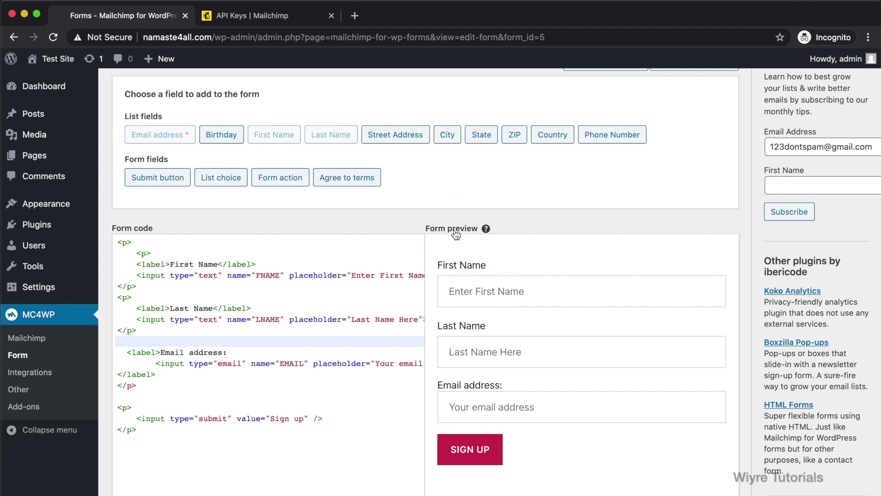
pyautogui.scroll(-4, 466, 336)
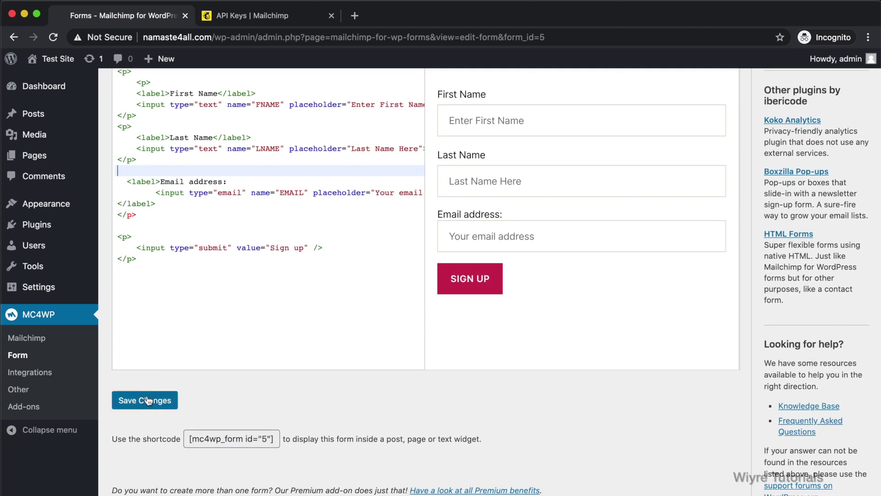
pyautogui.click(148, 401)
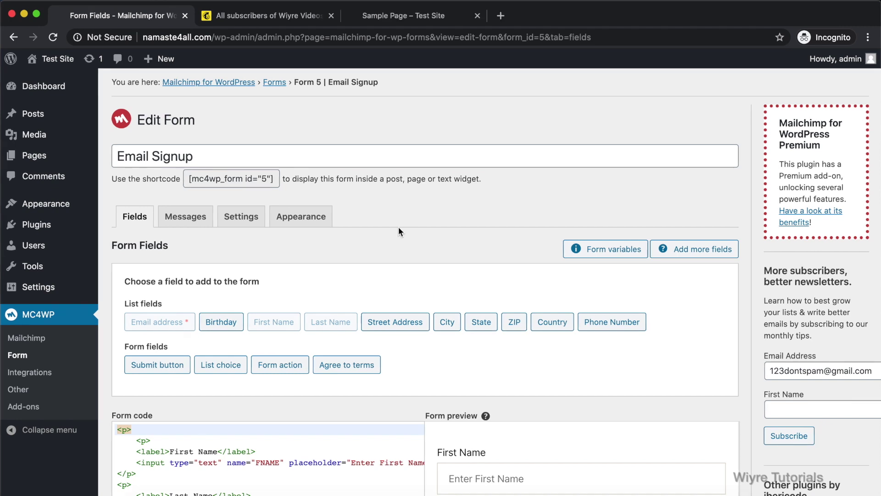
# Review the Email Signup form's Messages and Mailchimp settings
pyautogui.click(186, 219)
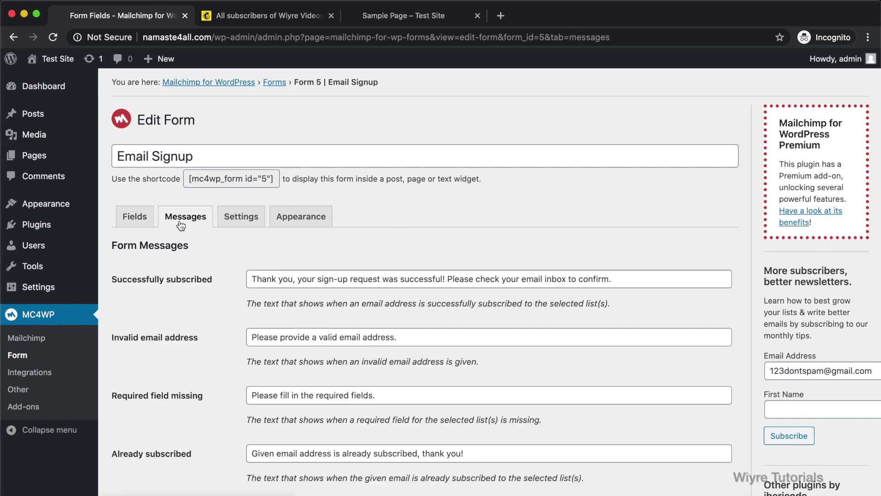
pyautogui.scroll(-1, 212, 303)
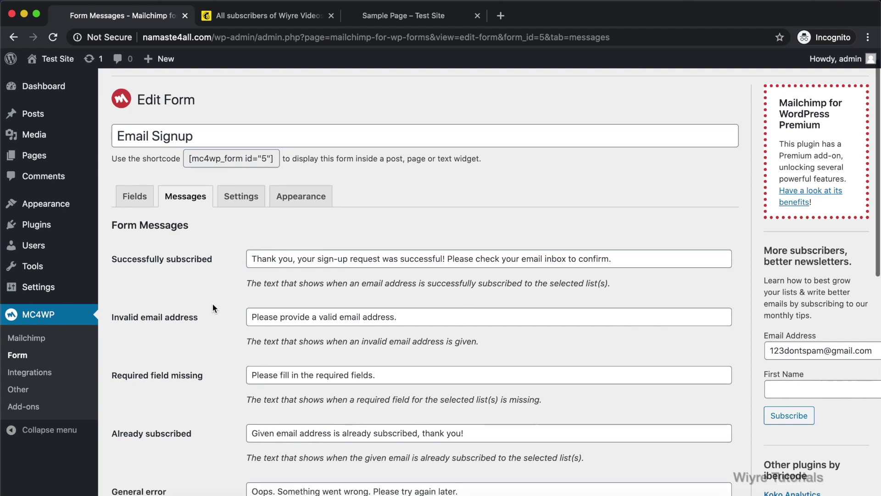
pyautogui.scroll(-3, 229, 297)
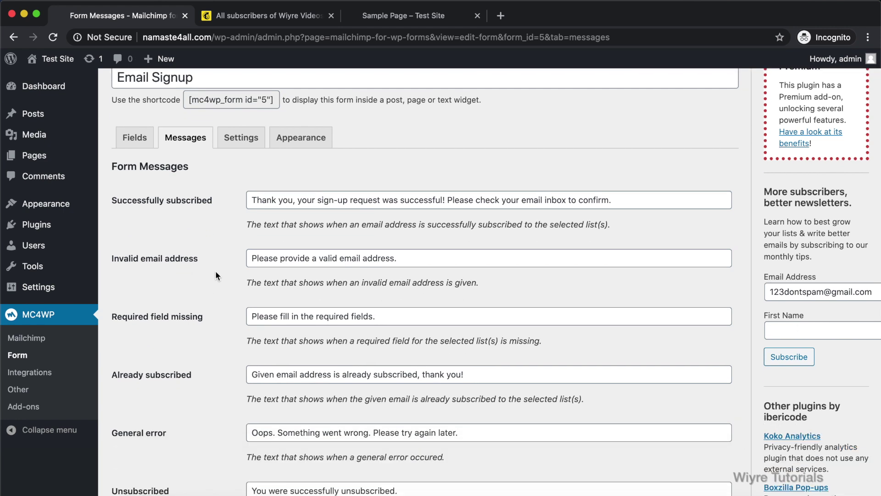
pyautogui.scroll(-5, 218, 260)
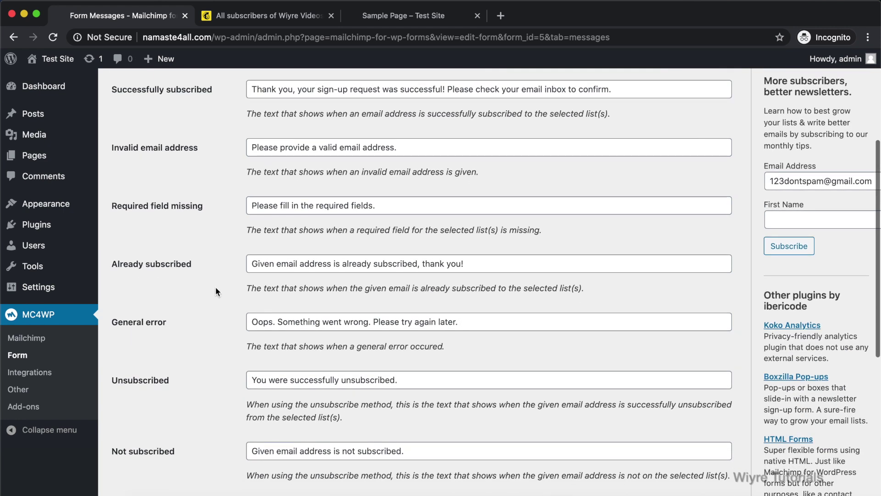
pyautogui.scroll(9, 211, 229)
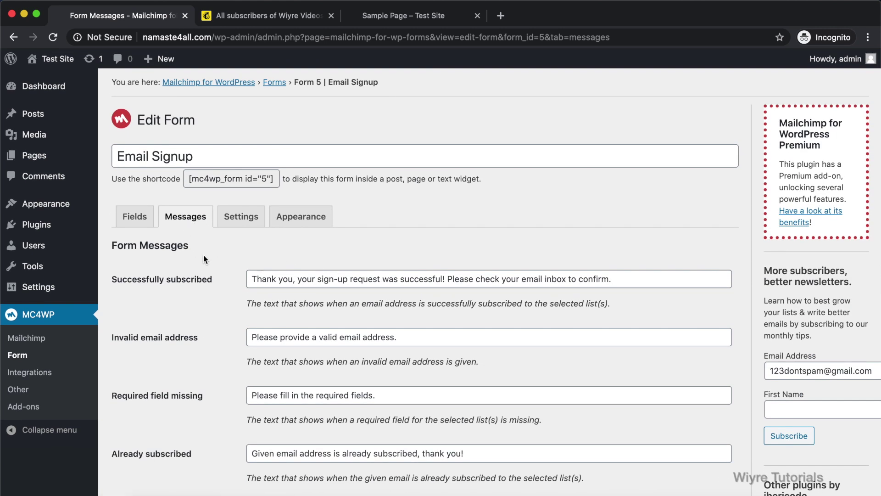
pyautogui.click(234, 220)
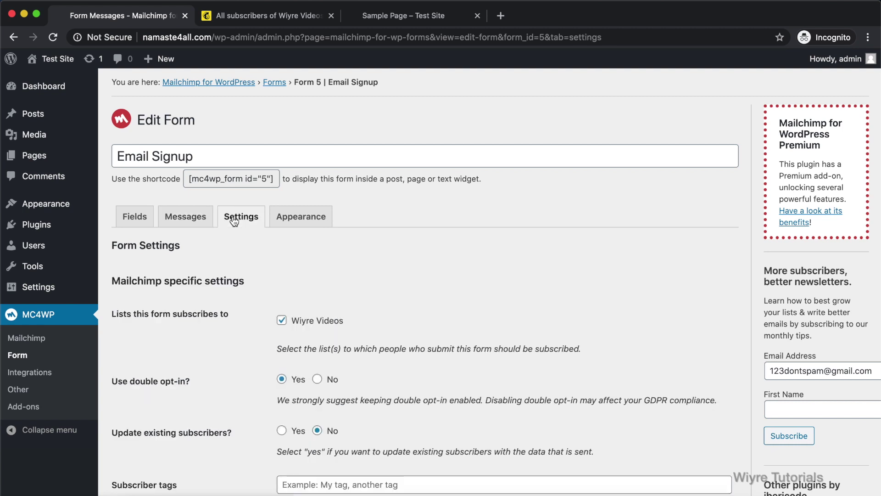
# Keep the form style as 'Inherit from Twenty Twenty theme' and go back to the form's fields
pyautogui.click(296, 223)
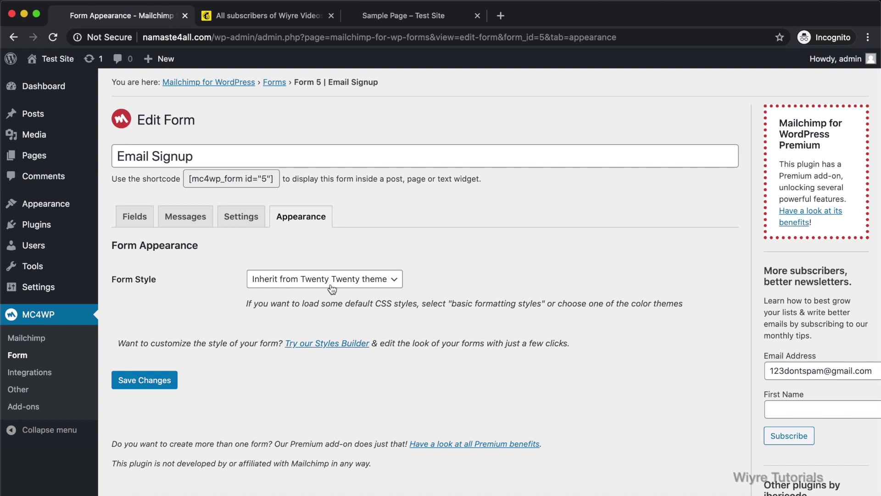
pyautogui.click(396, 282)
pyautogui.click(289, 239)
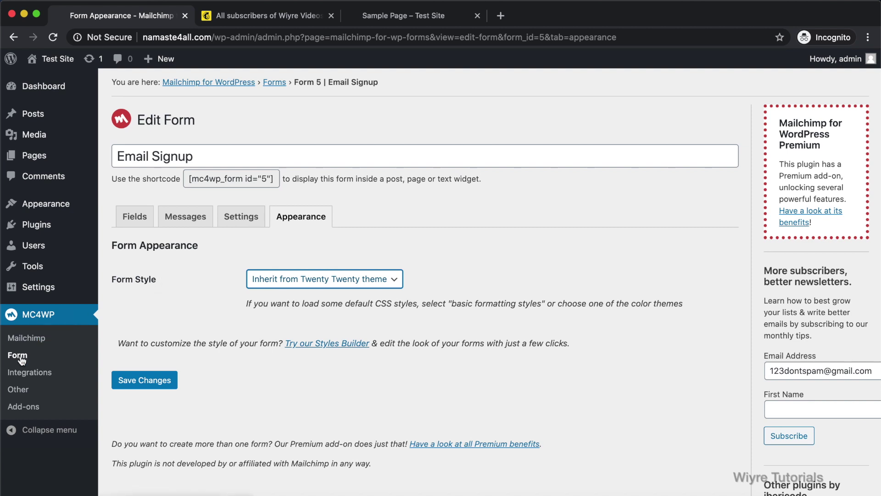
pyautogui.click(132, 220)
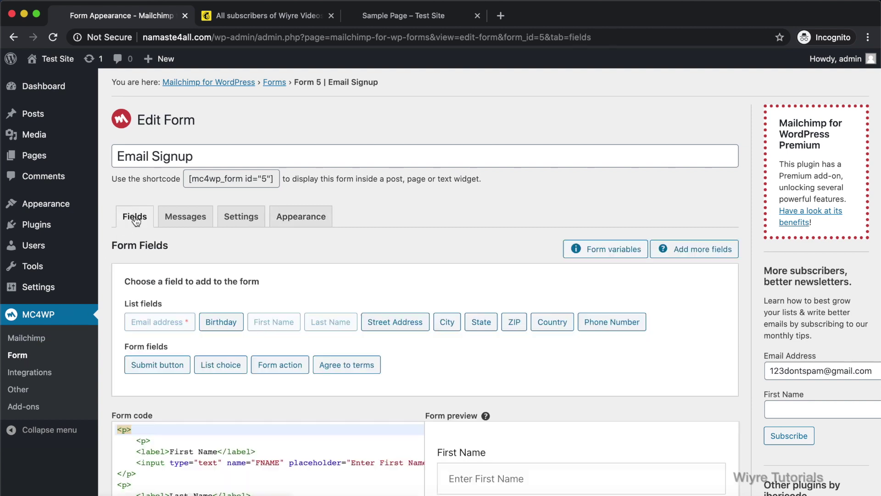
pyautogui.click(186, 219)
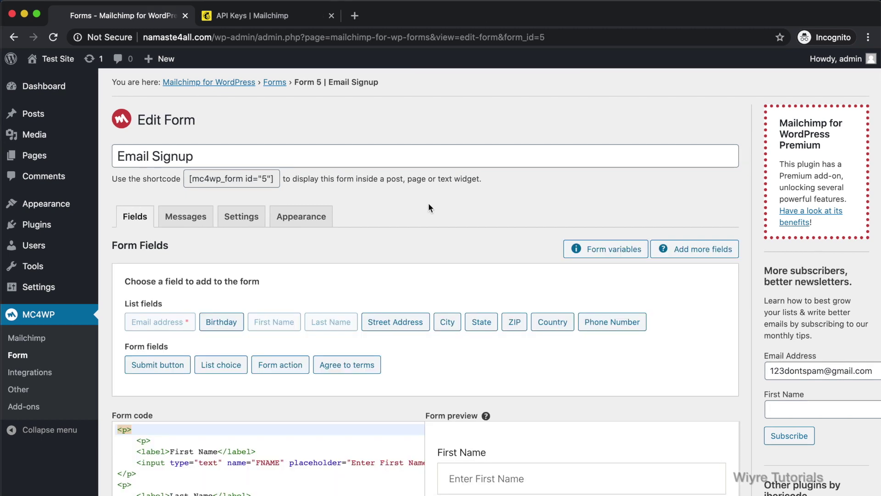
# Select the form shortcode [mc4wp_form id="5"] to copy it
pyautogui.scroll(-5, 429, 208)
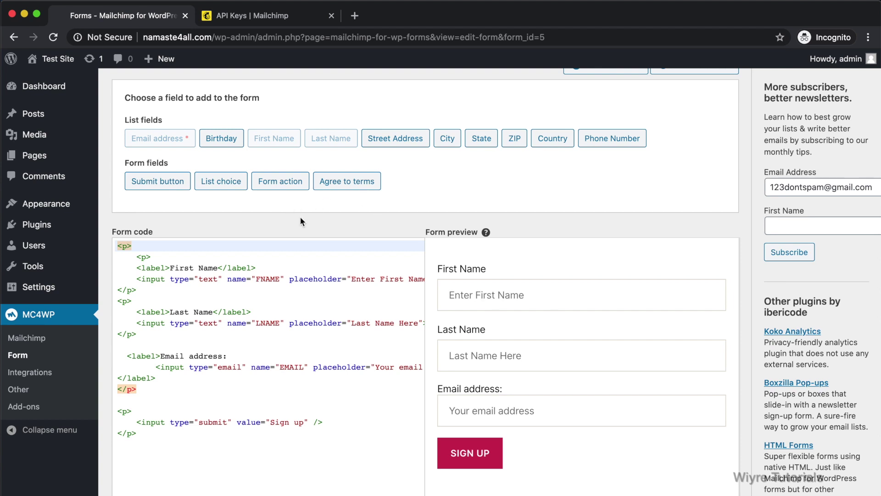
pyautogui.scroll(5, 297, 216)
pyautogui.click(230, 179)
pyautogui.press('super+c')
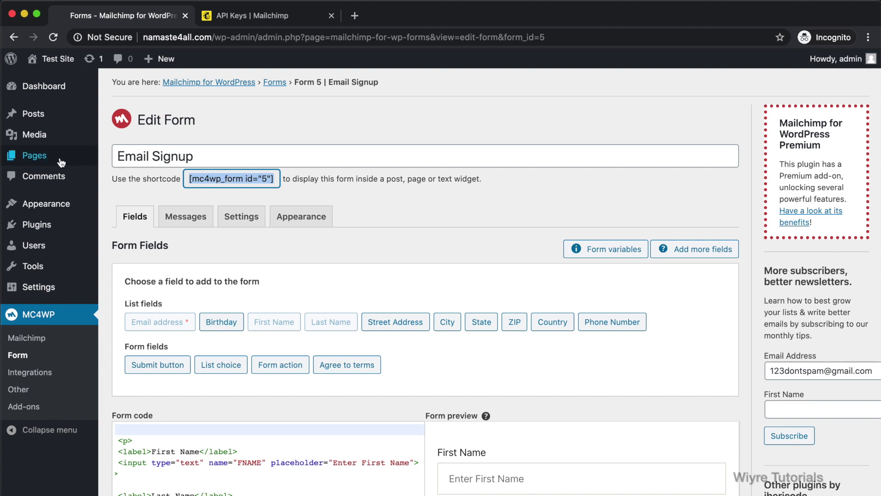
# Open the Sample Page in the block editor and preview it in a new tab
pyautogui.click(44, 158)
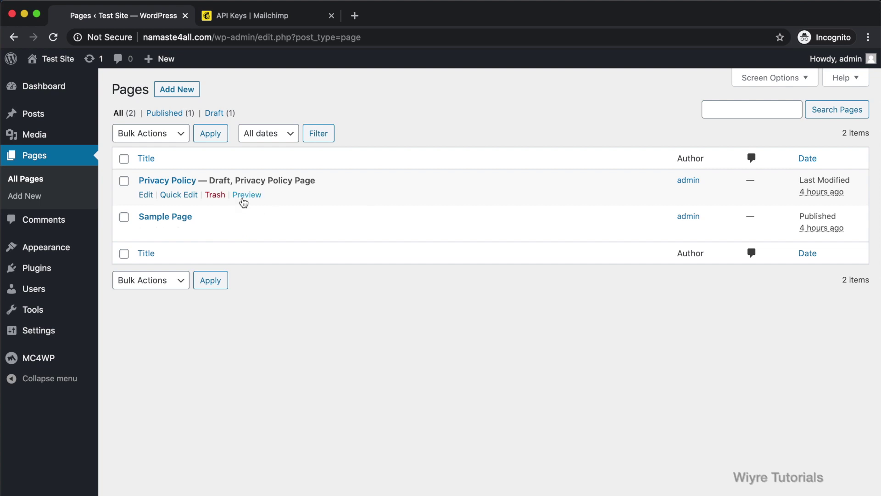
pyautogui.click(144, 230)
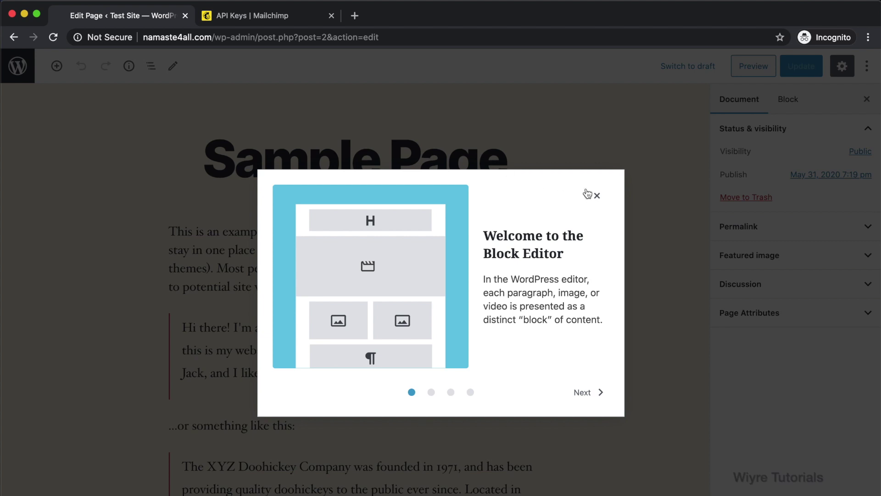
pyautogui.click(596, 195)
pyautogui.click(752, 69)
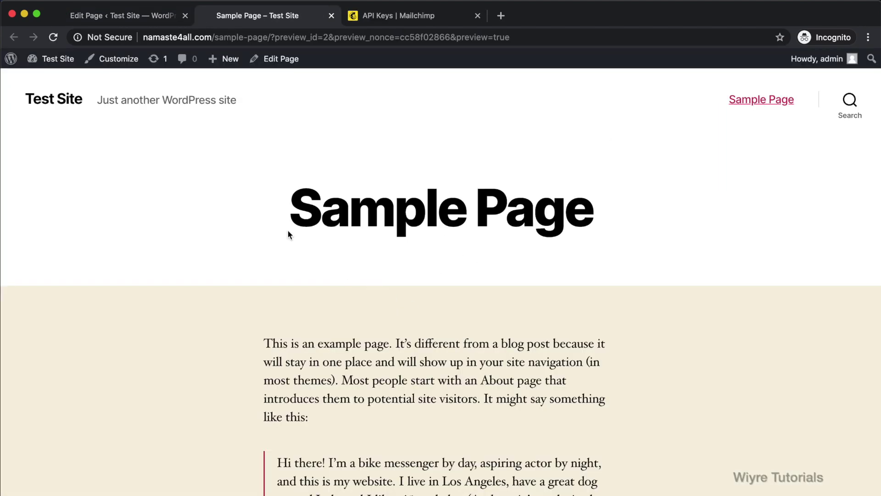
pyautogui.scroll(-15, 440, 248)
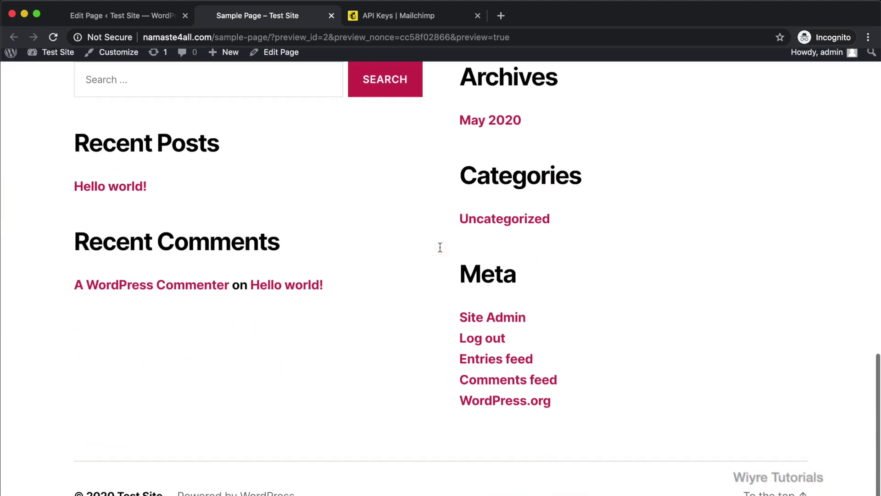
pyautogui.scroll(8, 440, 249)
pyautogui.scroll(3, 440, 248)
pyautogui.scroll(-3, 371, 377)
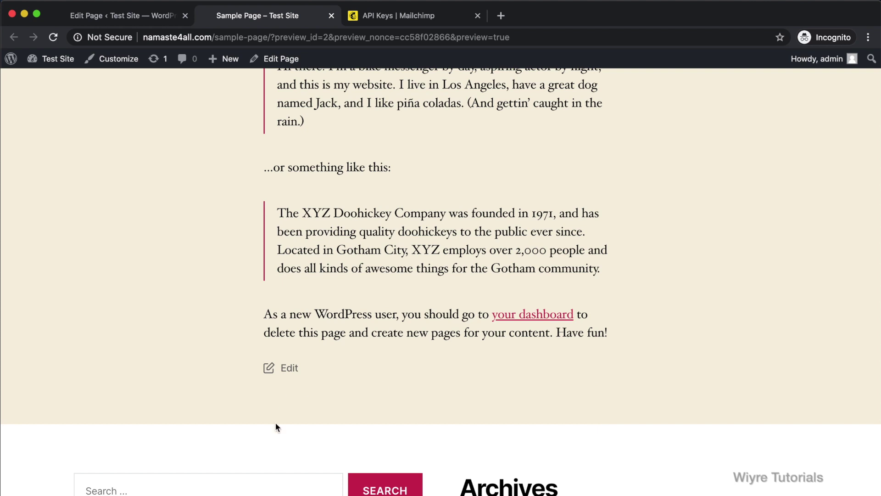
# Paste [mc4wp_form id="5"] into a new paragraph at the end of the Sample Page
pyautogui.click(144, 15)
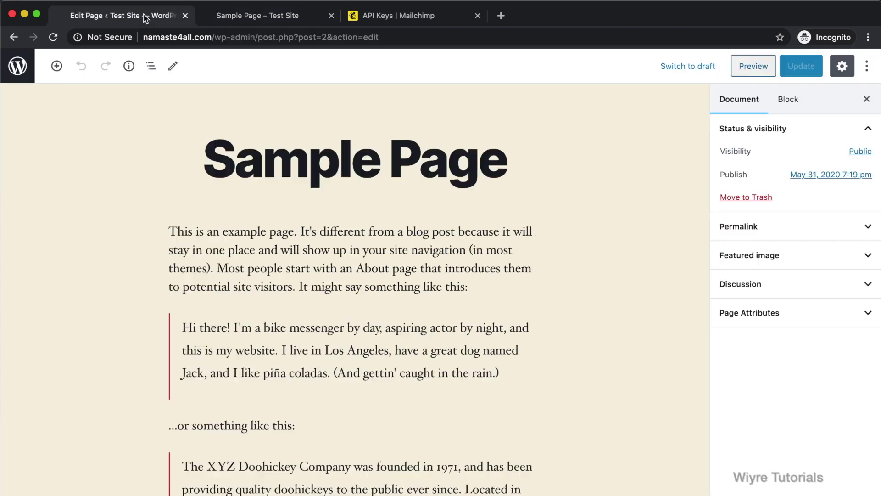
pyautogui.scroll(-6, 267, 190)
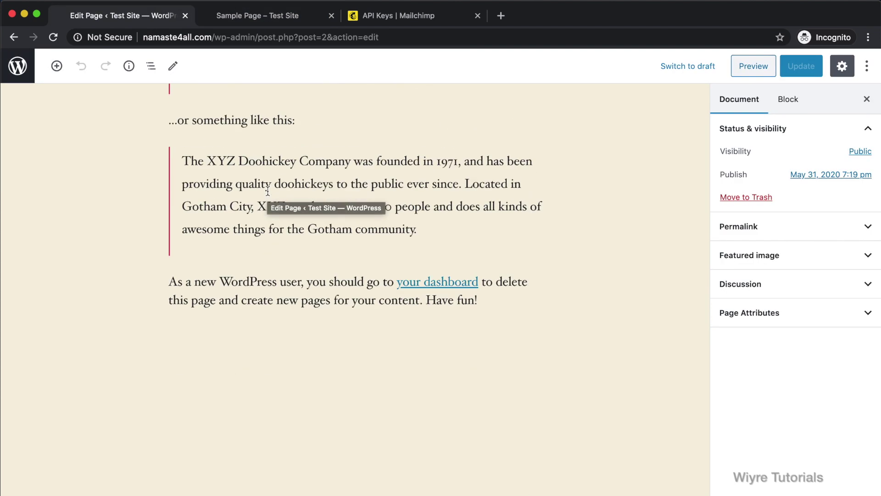
pyautogui.click(249, 327)
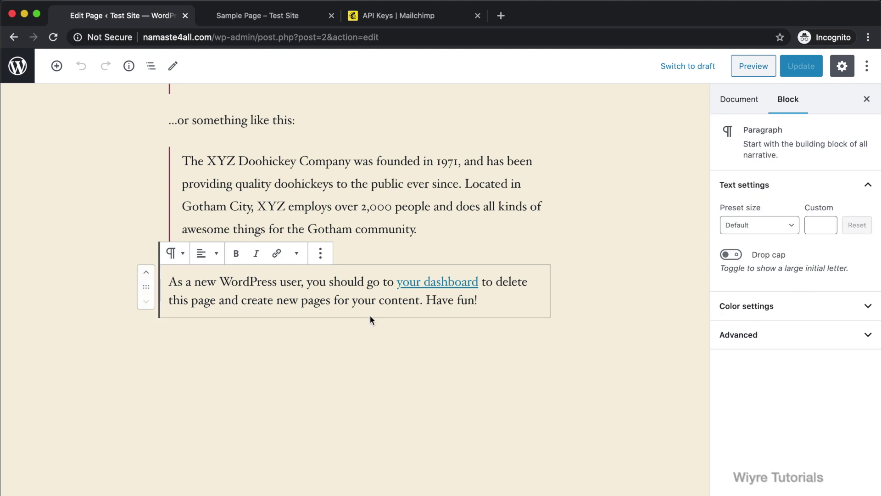
pyautogui.press('Return')
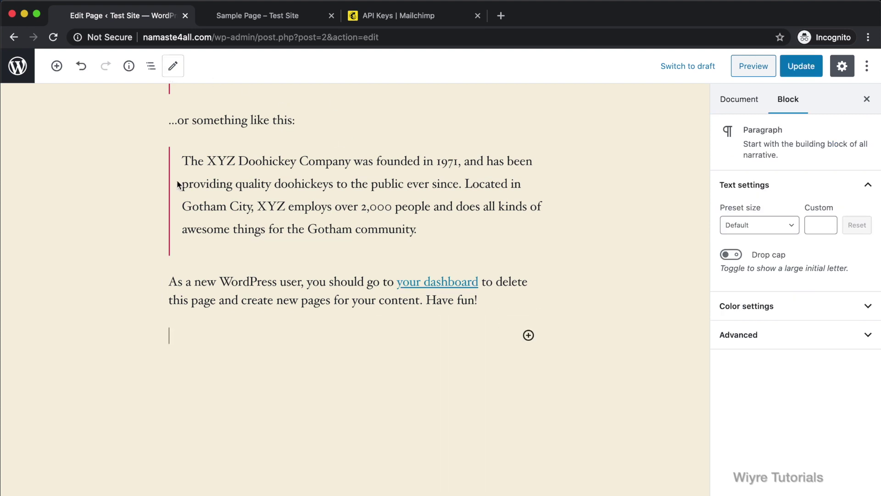
pyautogui.press('super+v')
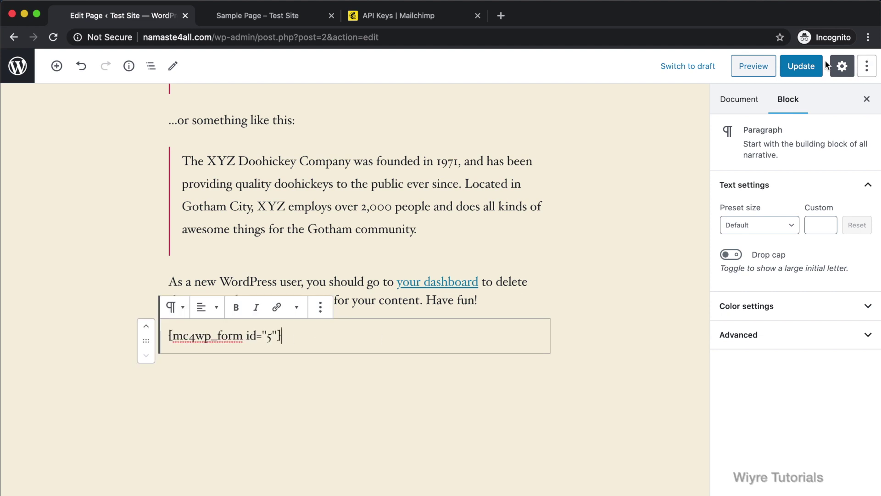
# Preview the page and check the embedded form's First Name and email fields
pyautogui.click(755, 66)
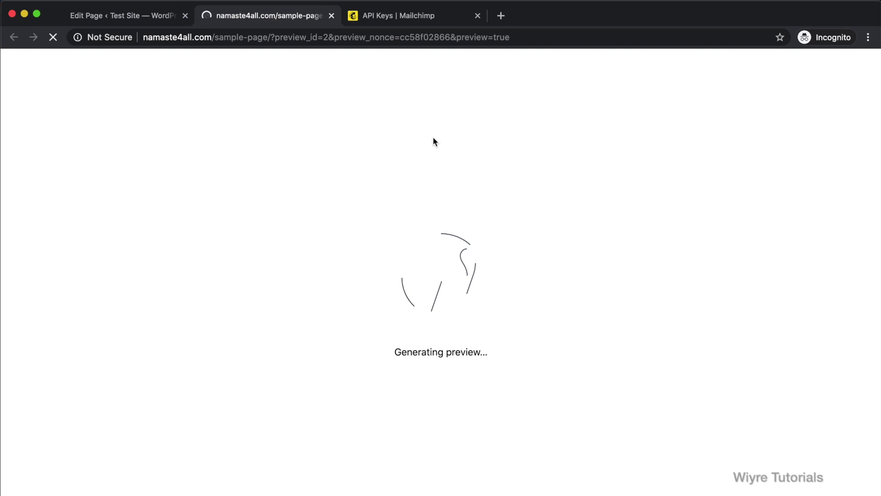
pyautogui.scroll(-15, 362, 362)
pyautogui.scroll(5, 364, 367)
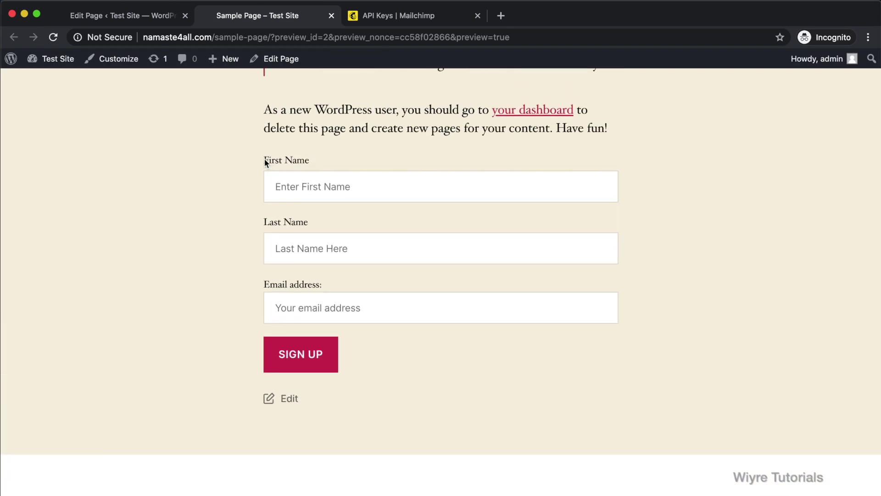
pyautogui.moveTo(265, 161); pyautogui.dragTo(335, 163)
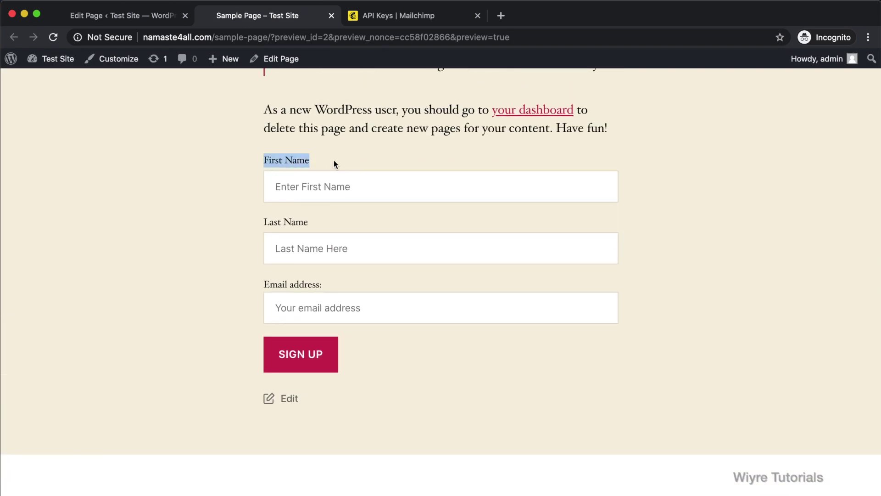
pyautogui.click(382, 317)
pyautogui.scroll(10, 382, 317)
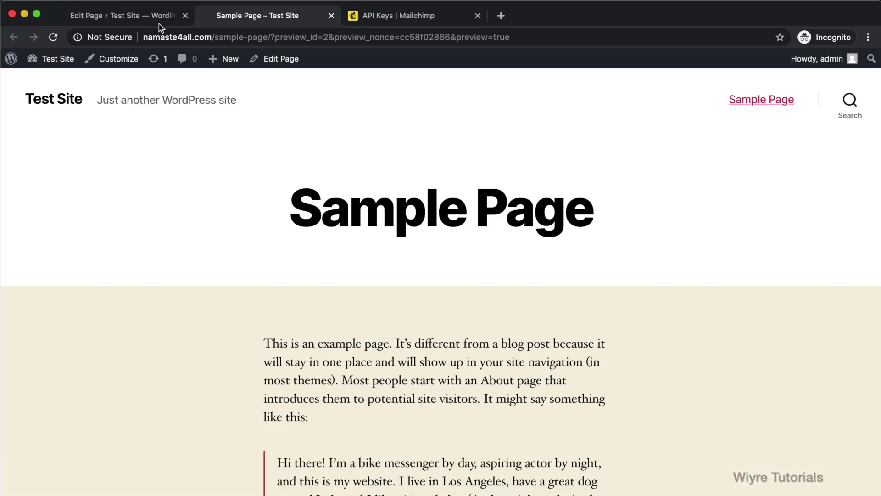
# Exit the Sample Page editor, confirming Leave, and return to the admin Dashboard
pyautogui.scroll(-15, 197, 266)
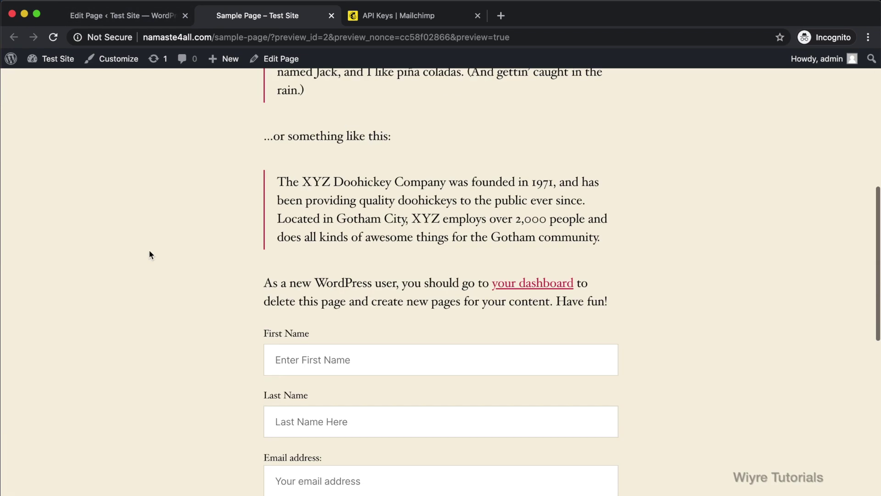
pyautogui.scroll(-5, 149, 251)
pyautogui.scroll(15, 149, 251)
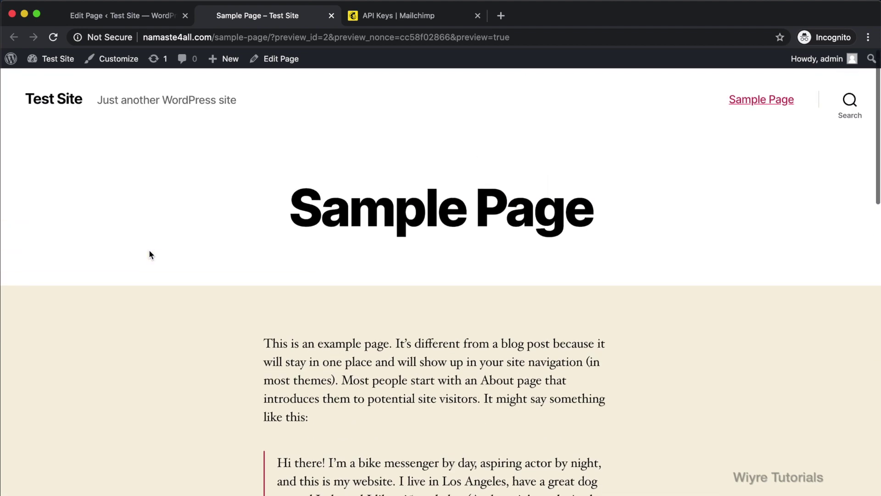
pyautogui.click(111, 15)
pyautogui.scroll(7, 102, 199)
pyautogui.click(14, 38)
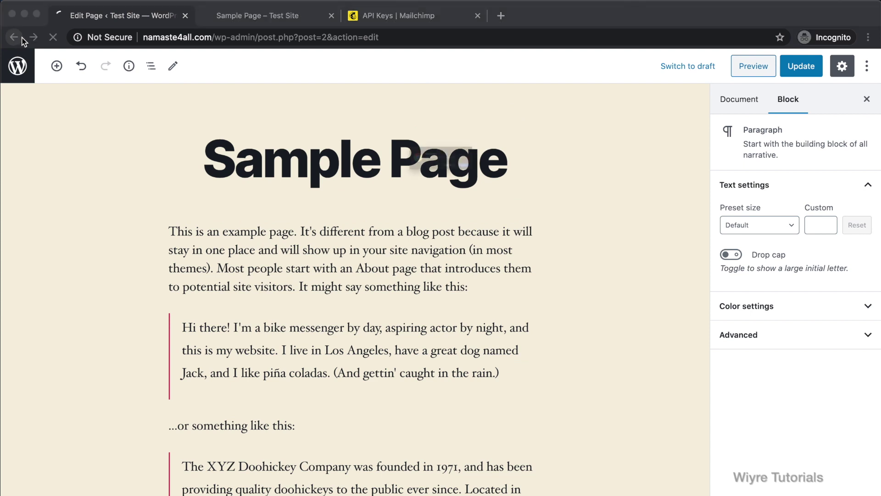
pyautogui.click(533, 187)
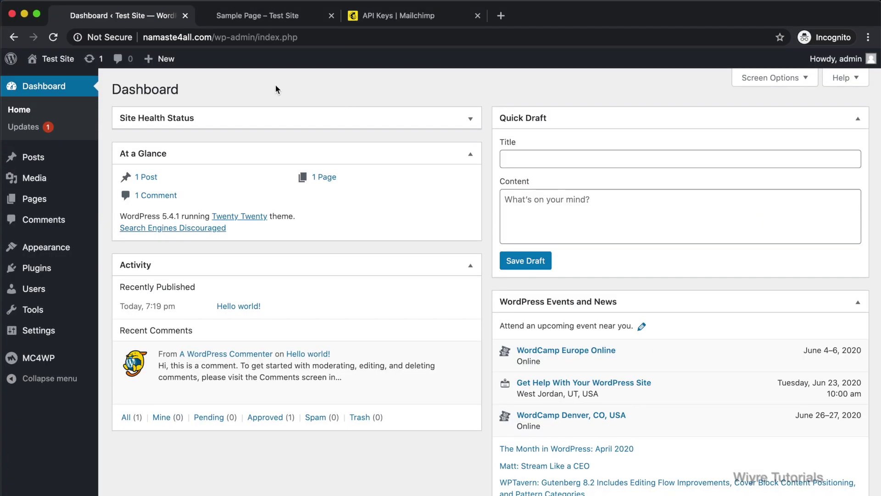
pyautogui.moveTo(45, 248)
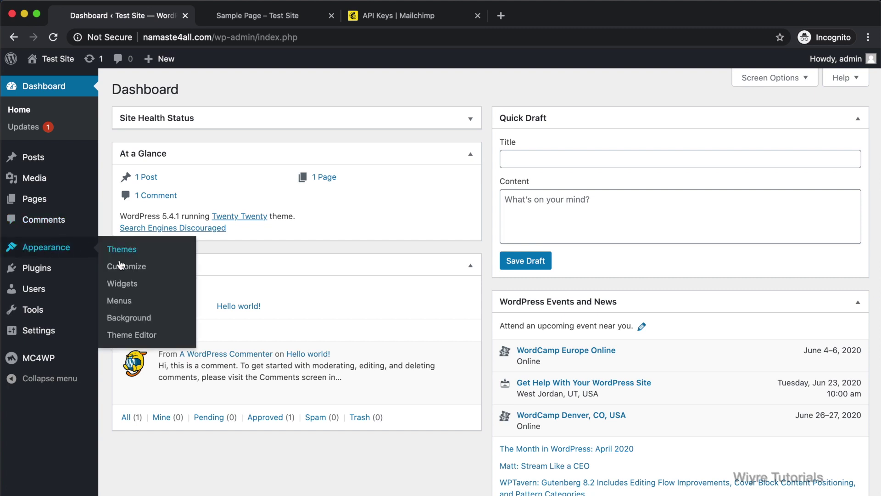
# In Customize > Widgets, open the Footer #1 area holding the About This Site widget
pyautogui.click(142, 260)
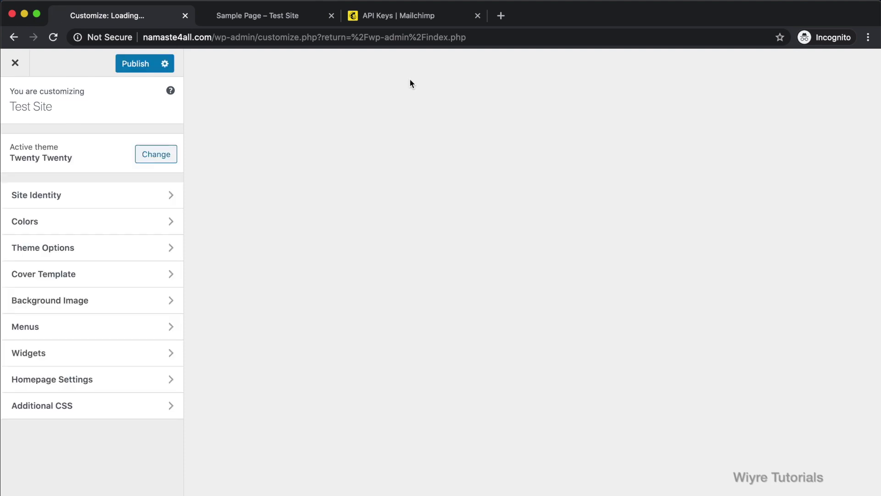
pyautogui.scroll(-15, 392, 215)
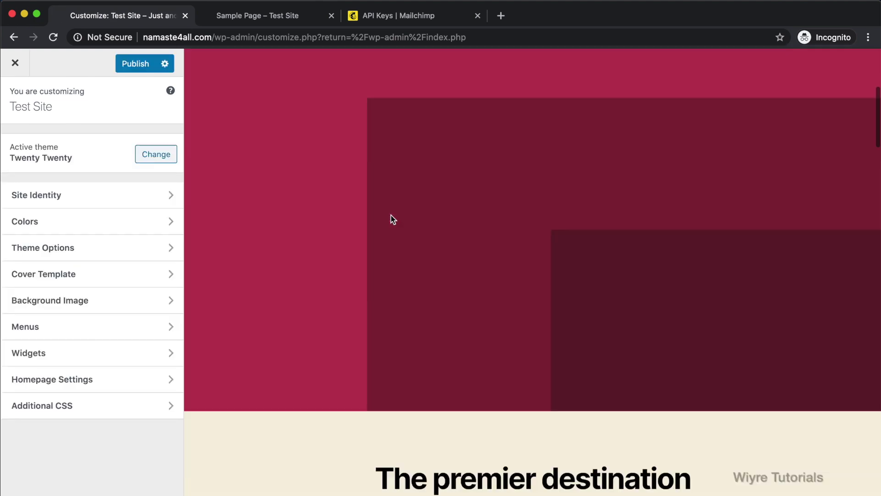
pyautogui.scroll(-20, 391, 216)
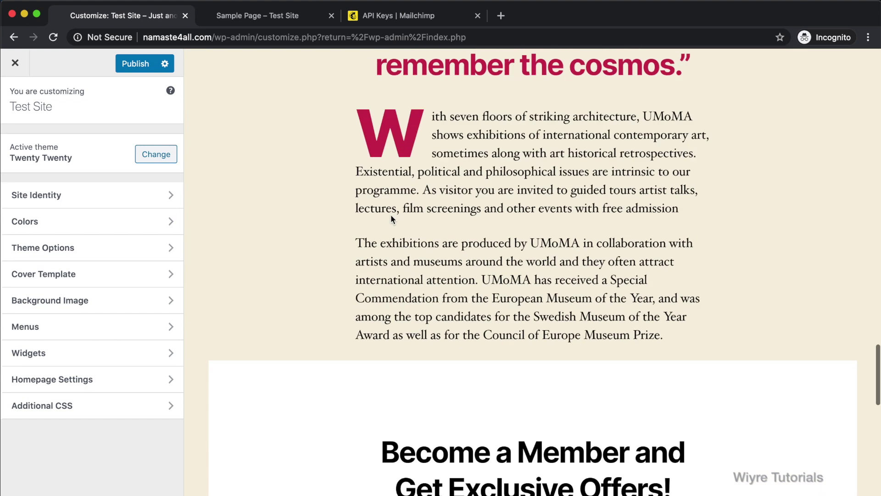
pyautogui.scroll(-3, 392, 219)
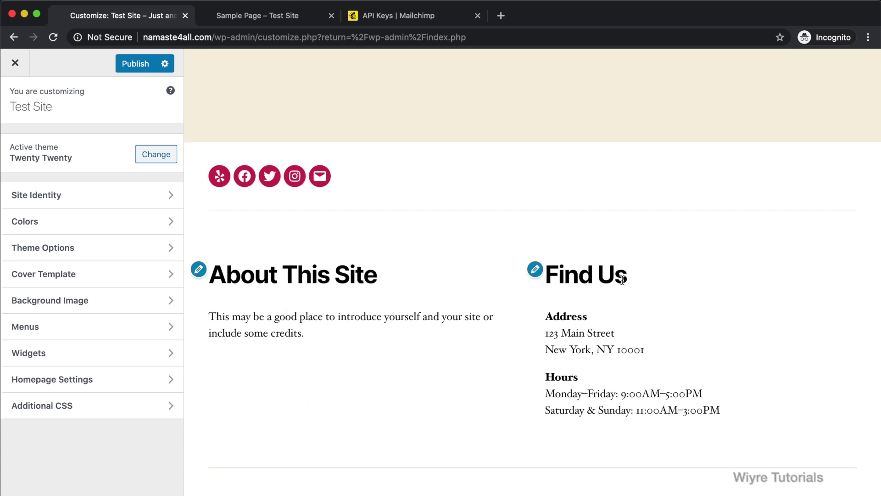
pyautogui.click(84, 358)
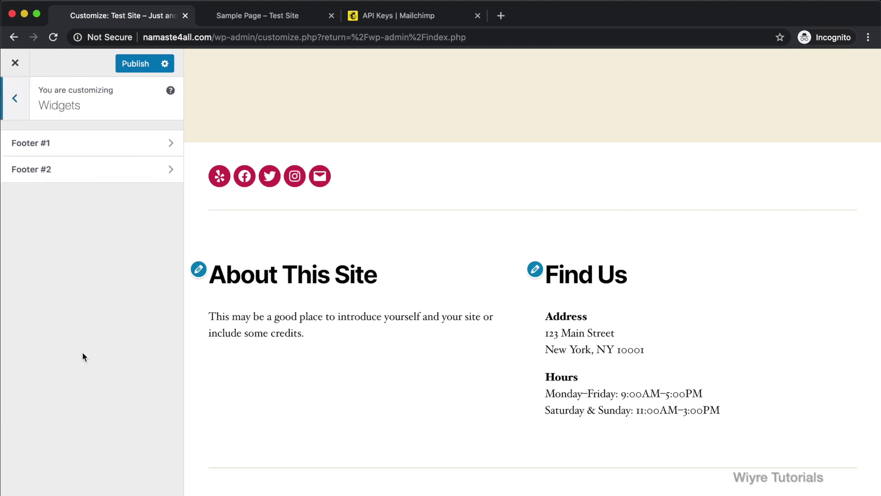
pyautogui.click(112, 172)
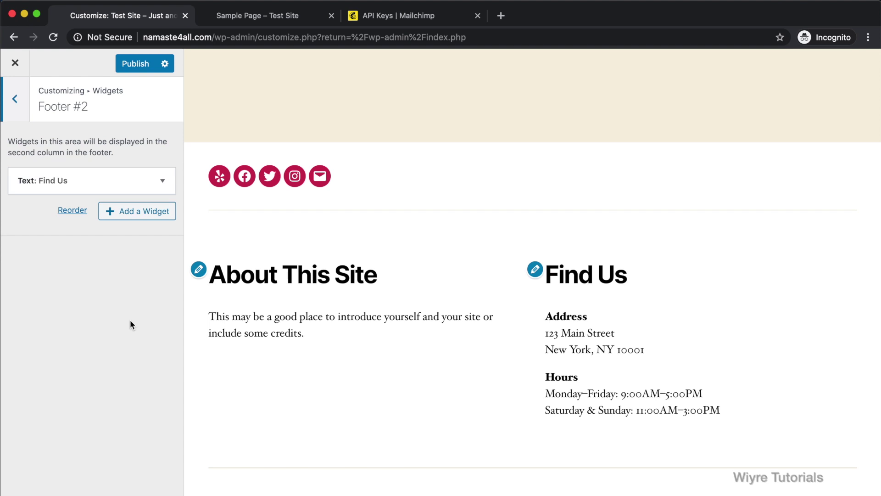
pyautogui.click(25, 108)
pyautogui.click(55, 146)
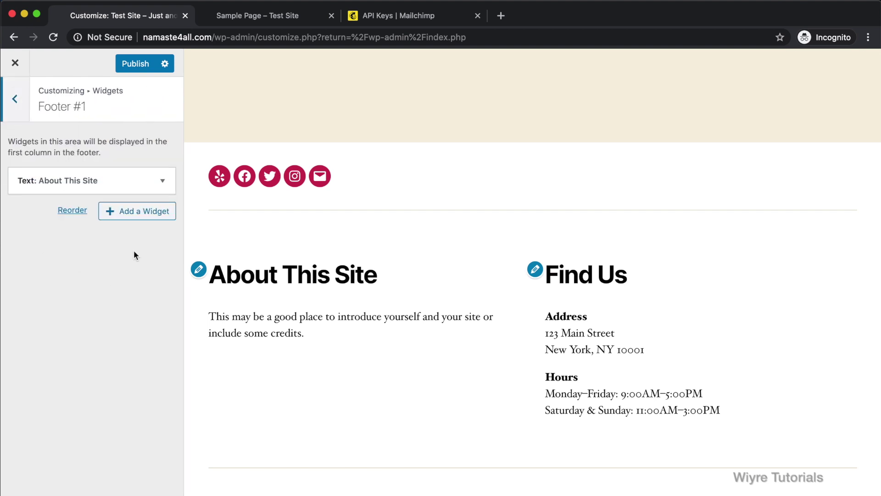
# Add a Mailchimp Sign-Up Form widget to Footer #1 titled 'Signup For The Mailing List'
pyautogui.click(126, 212)
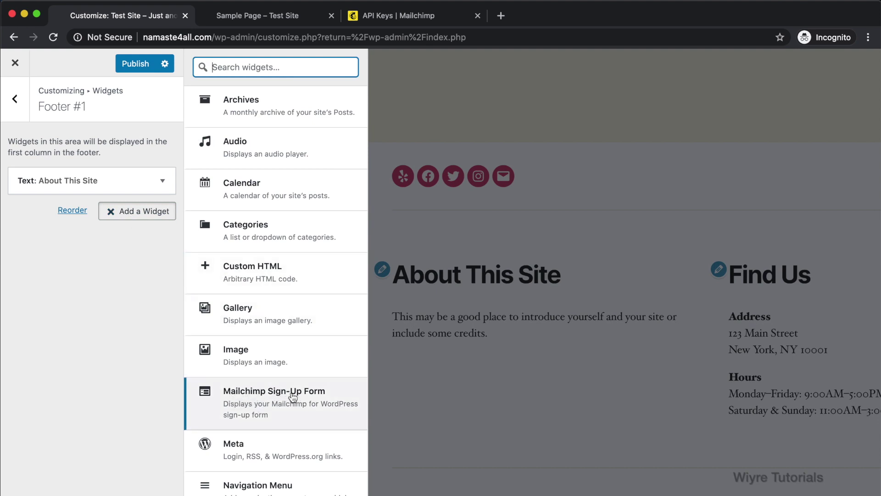
pyautogui.click(315, 395)
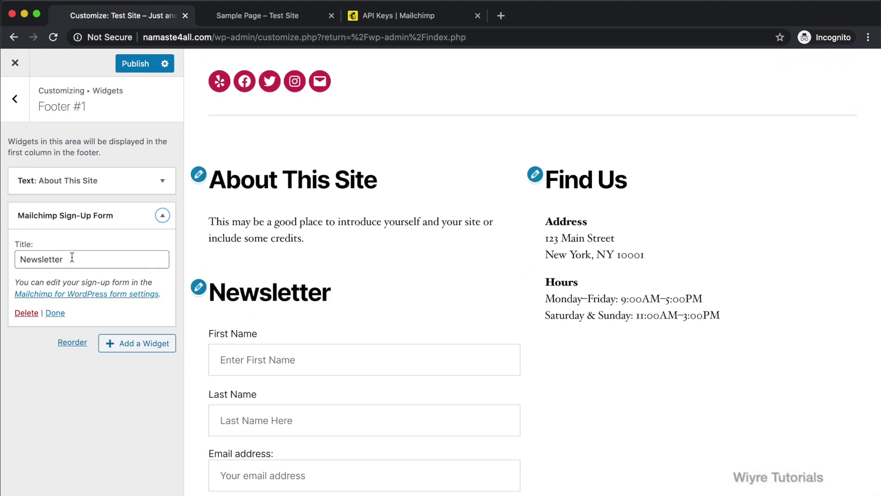
pyautogui.doubleClick(72, 258)
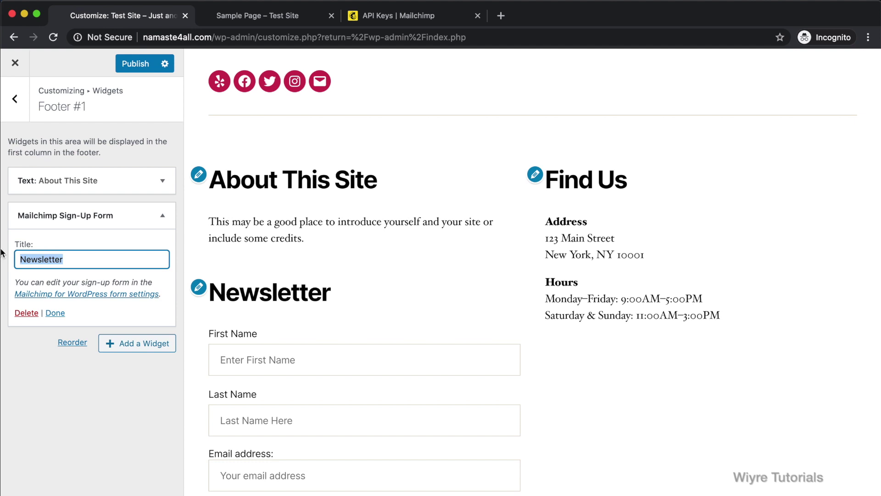
pyautogui.write('Signup For The Ma')
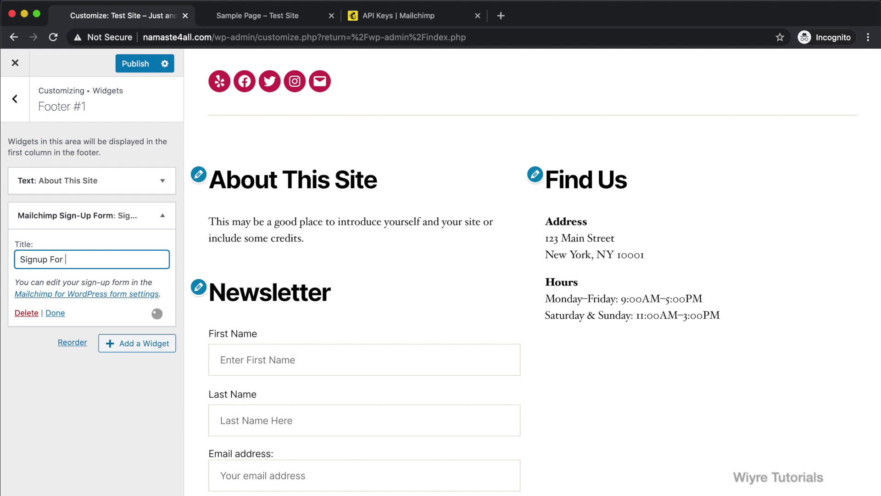
pyautogui.write('iling List')
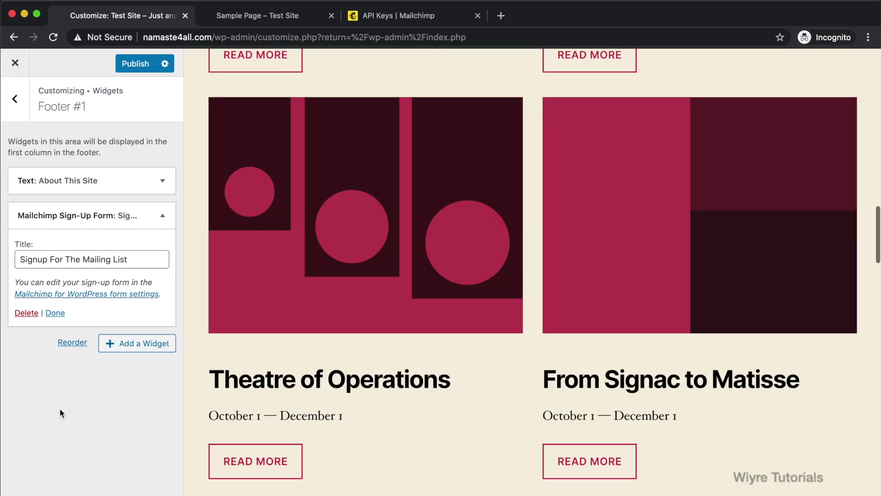
# Move the signup widget above the About This Site text widget
pyautogui.scroll(-15, 298, 363)
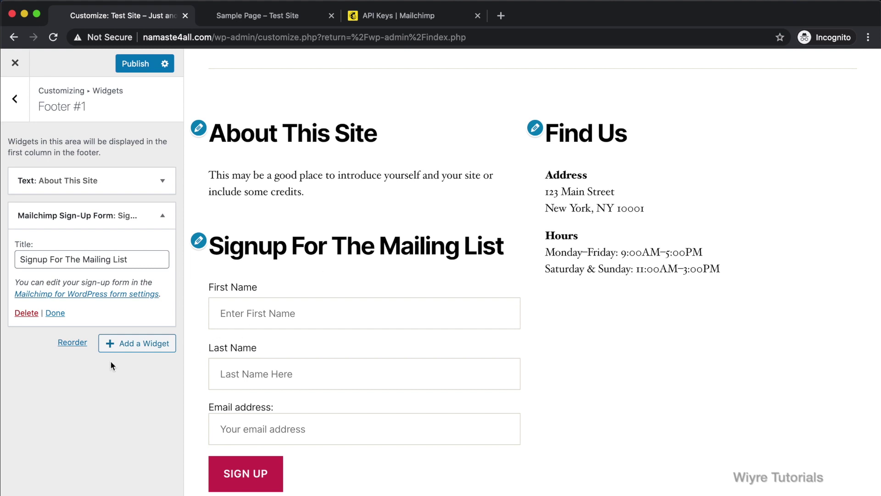
pyautogui.moveTo(109, 219); pyautogui.dragTo(107, 182)
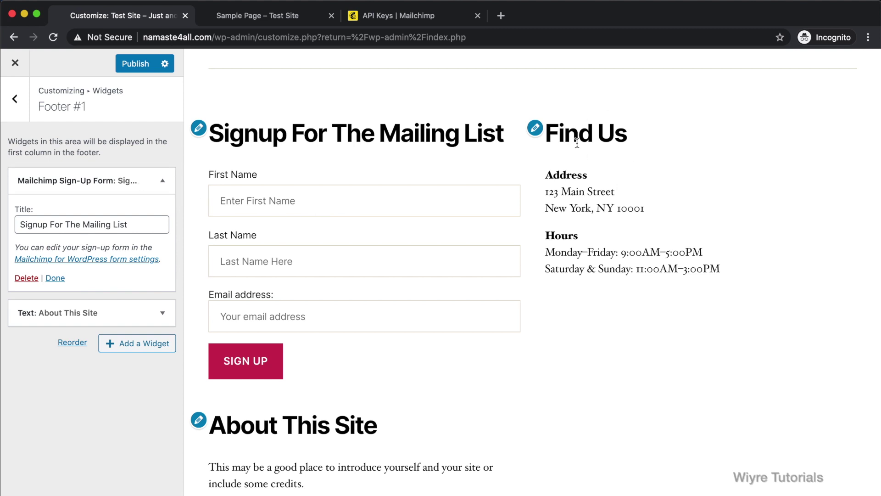
pyautogui.click(17, 111)
pyautogui.click(50, 172)
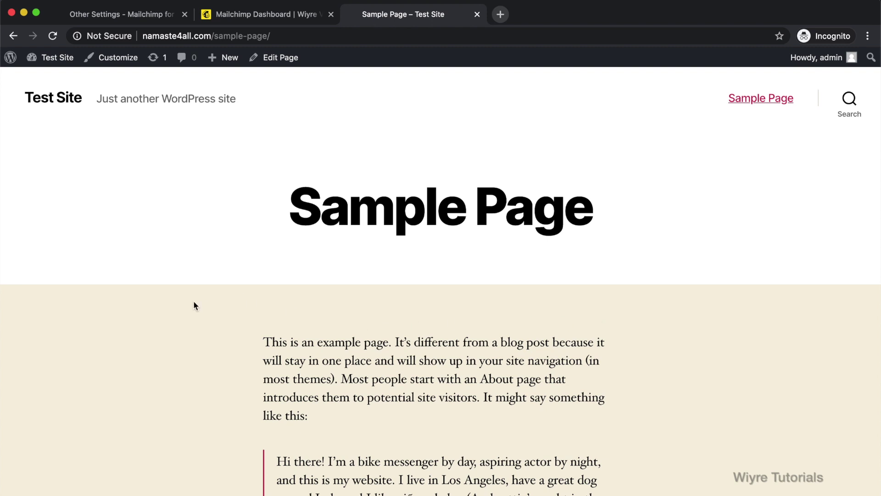
# Look over the Sample Page form's First Name and Email address labels
pyautogui.scroll(-10, 214, 321)
pyautogui.scroll(-2, 215, 324)
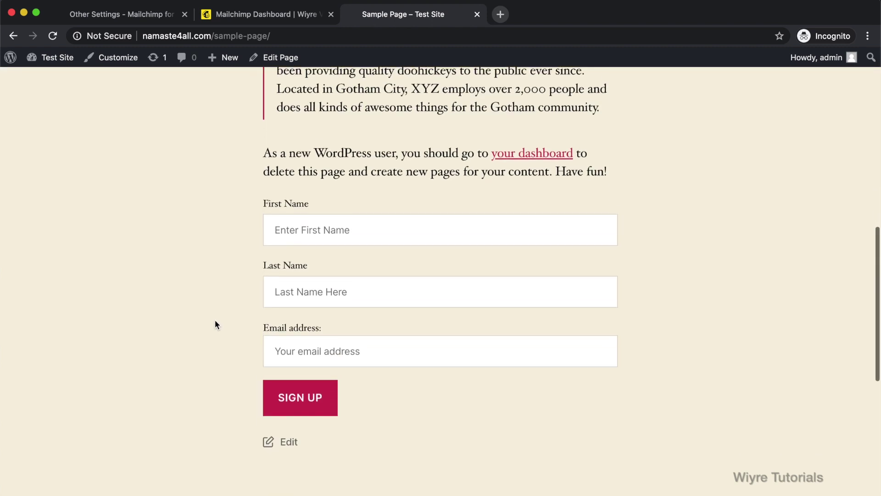
pyautogui.moveTo(325, 192); pyautogui.dragTo(261, 194)
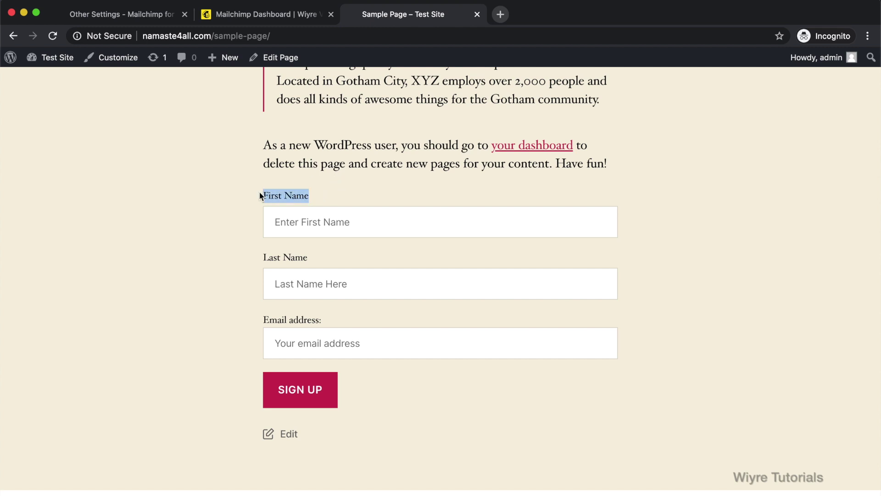
pyautogui.click(239, 205)
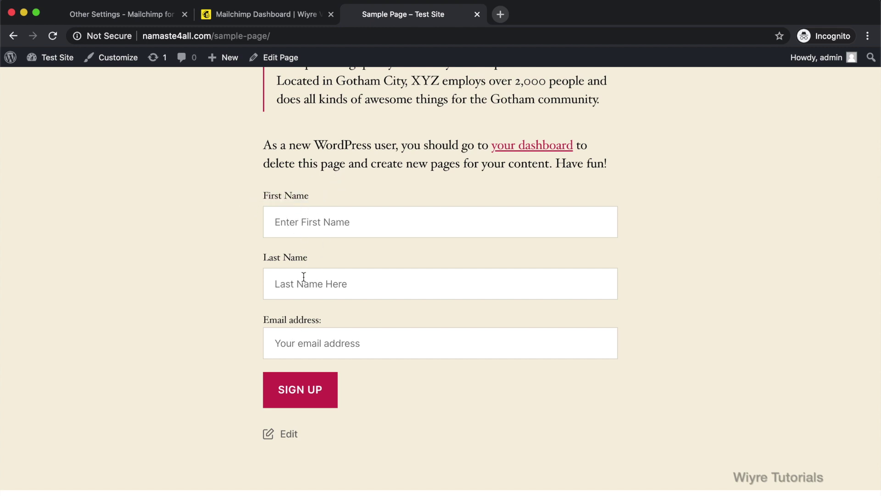
pyautogui.moveTo(326, 322); pyautogui.dragTo(251, 325)
pyautogui.click(252, 322)
# Sign up with first name 'First', last name 'Name' and a pasted test email
pyautogui.click(289, 223)
pyautogui.write('First')
pyautogui.click(285, 284)
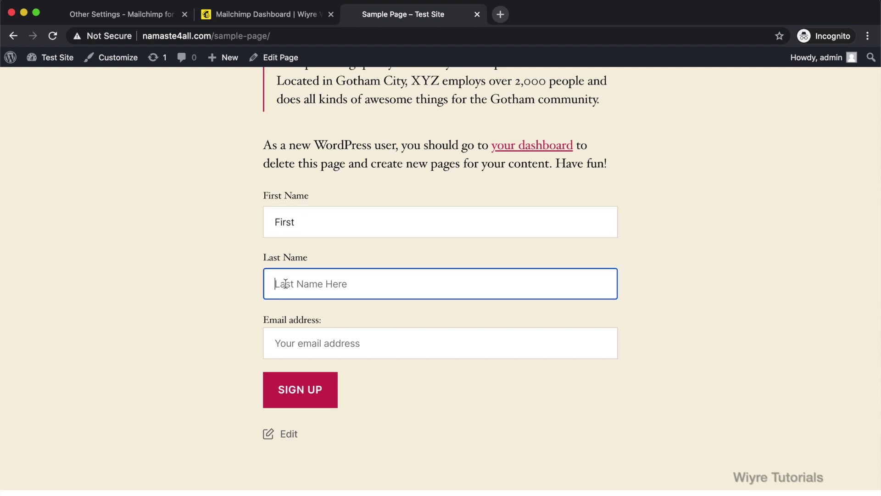
pyautogui.write('Name')
pyautogui.click(322, 339)
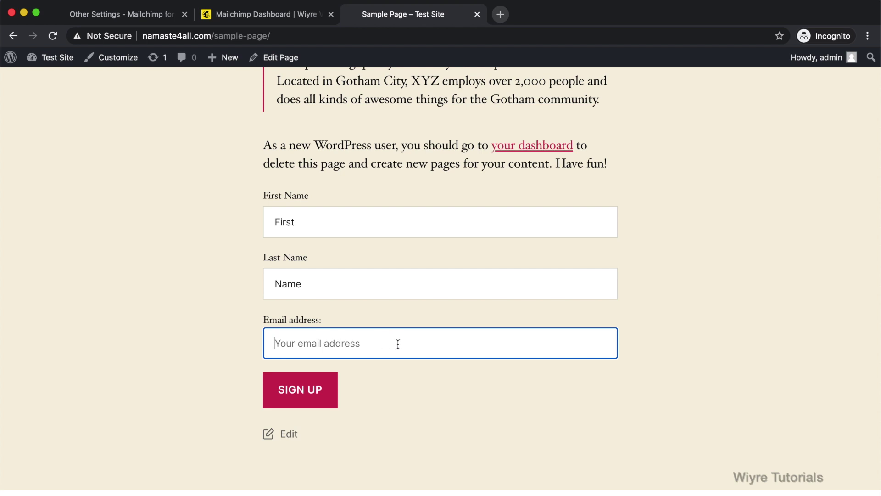
pyautogui.press('super+v')
pyautogui.click(306, 385)
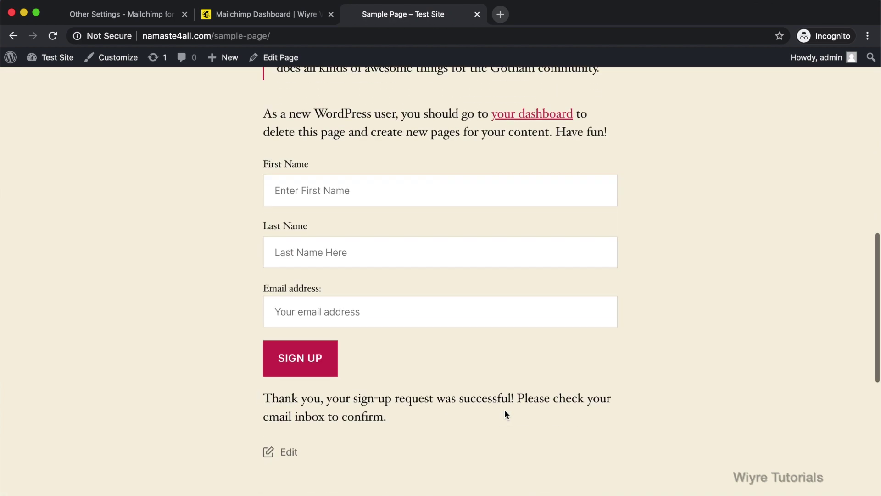
# Check the success message asking to confirm via the email inbox
pyautogui.moveTo(407, 421); pyautogui.dragTo(255, 400)
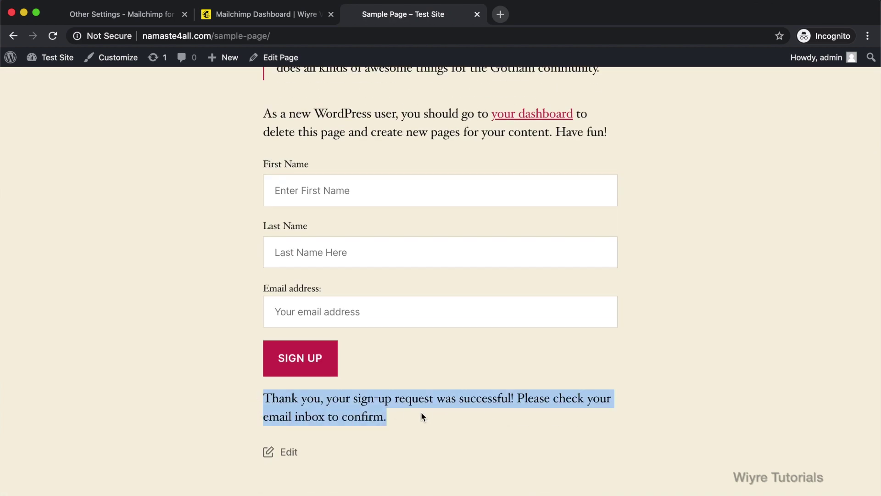
pyautogui.click(450, 419)
pyautogui.scroll(1, 688, 271)
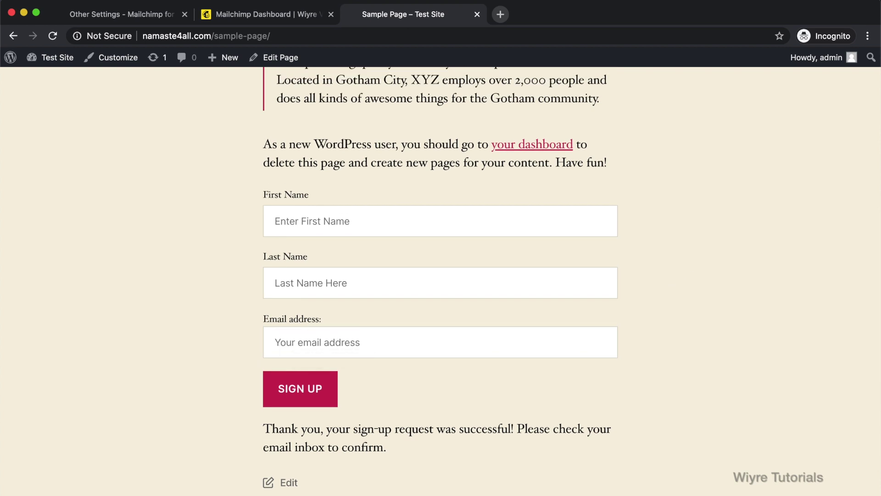
pyautogui.press('super+Tab')
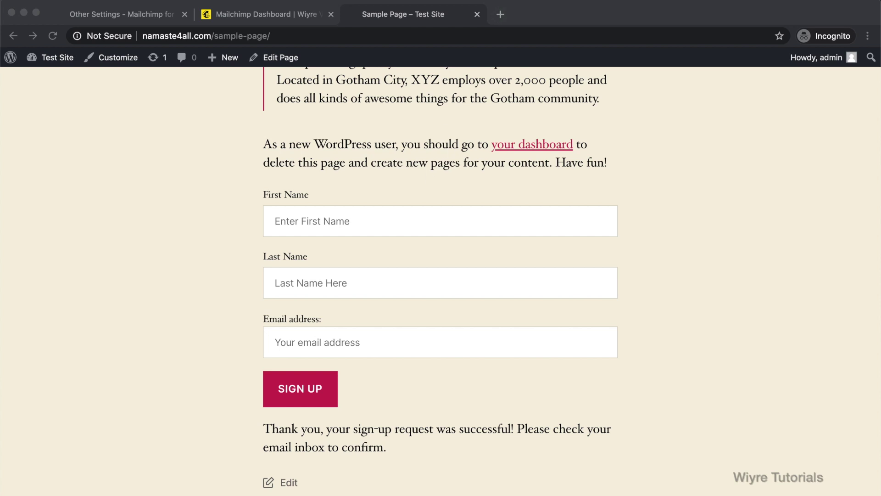
pyautogui.click(650, 205)
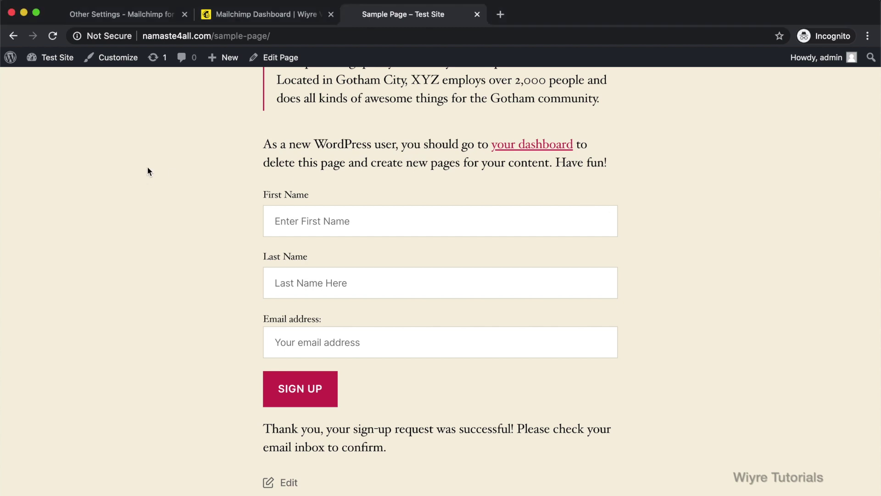
# Open the Mailchimp audience's members table showing 3 contacts, including First Name
pyautogui.click(253, 18)
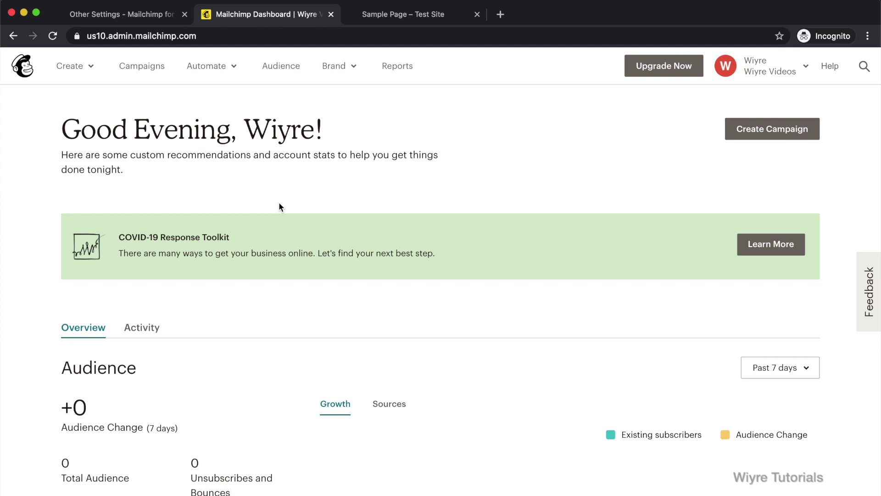
pyautogui.click(281, 65)
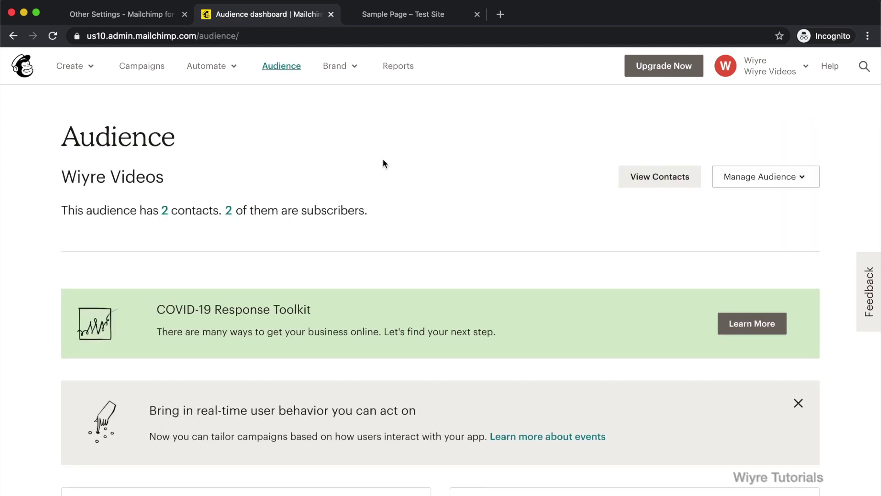
pyautogui.click(228, 209)
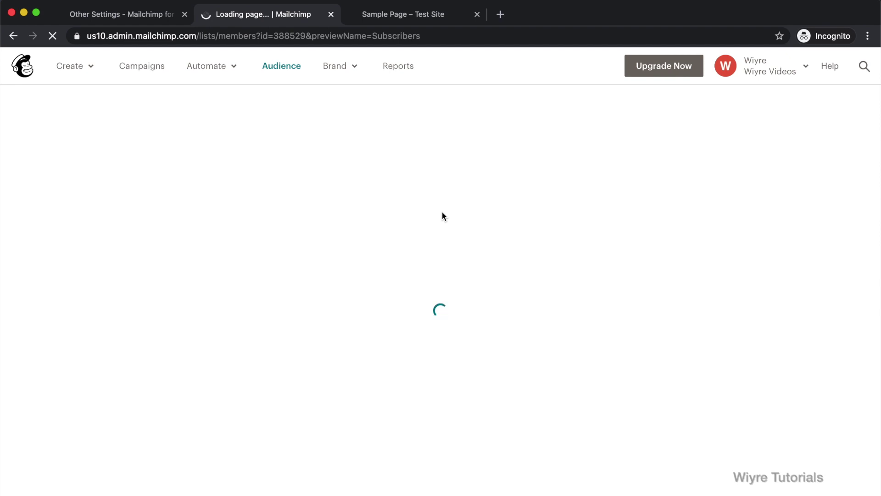
pyautogui.scroll(-2, 279, 368)
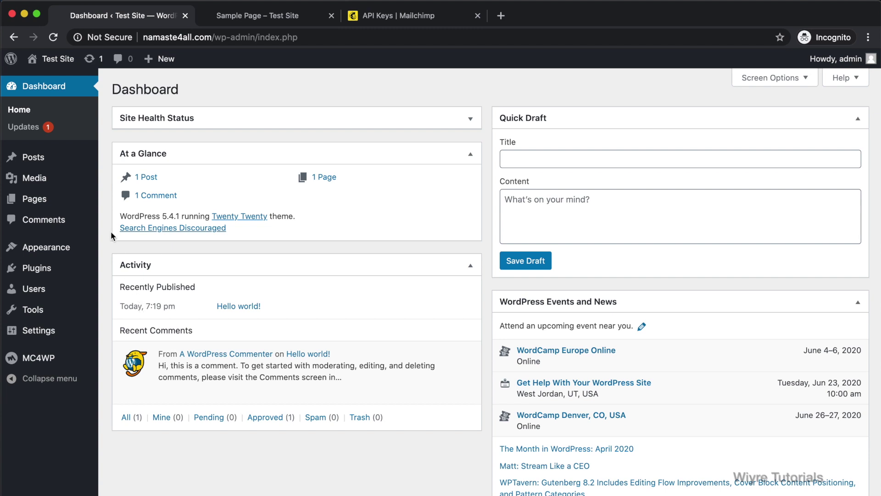
# Open MC4WP > Other and confirm the Debug Log is empty with Errors & warnings logging
pyautogui.moveTo(43, 358)
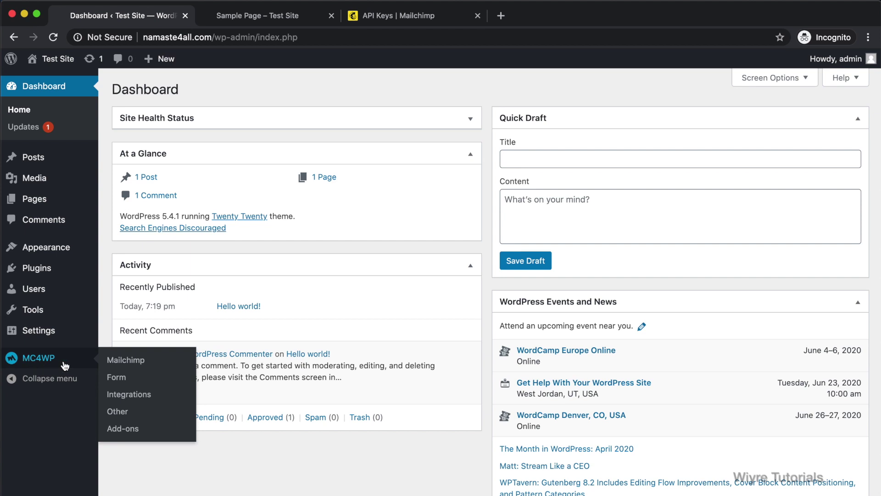
pyautogui.click(118, 412)
pyautogui.scroll(-5, 479, 296)
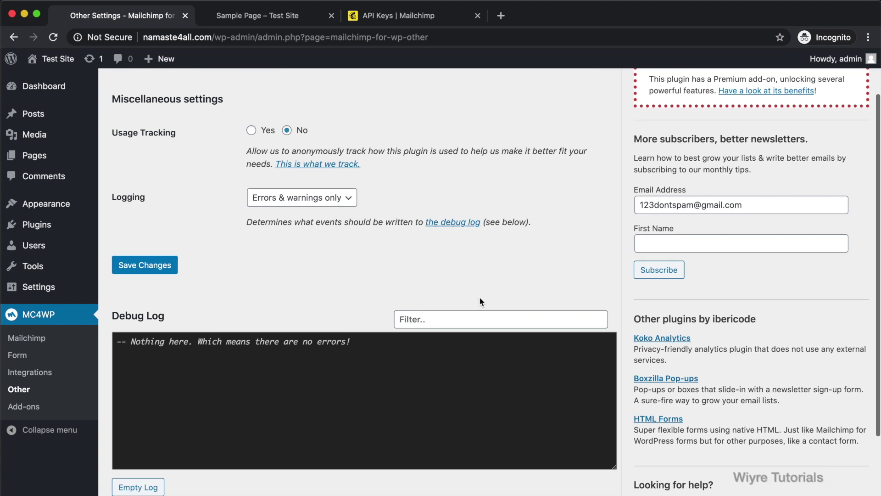
pyautogui.scroll(-3, 598, 223)
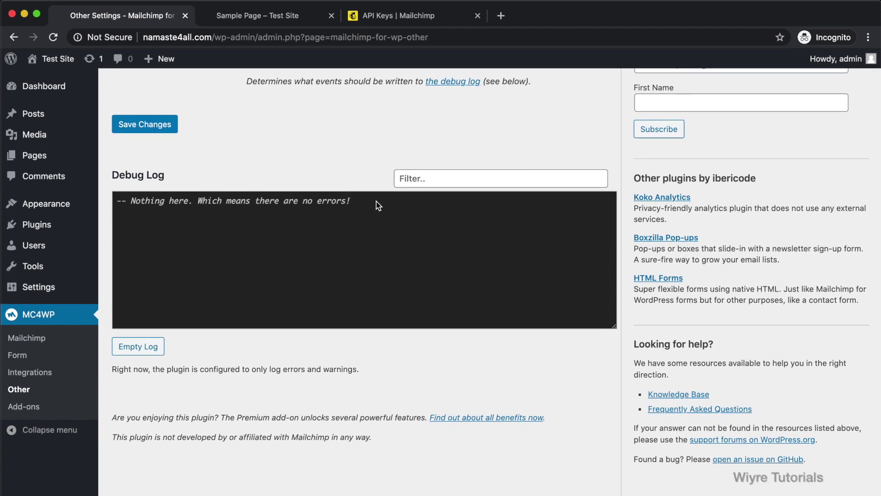
pyautogui.scroll(4, 230, 227)
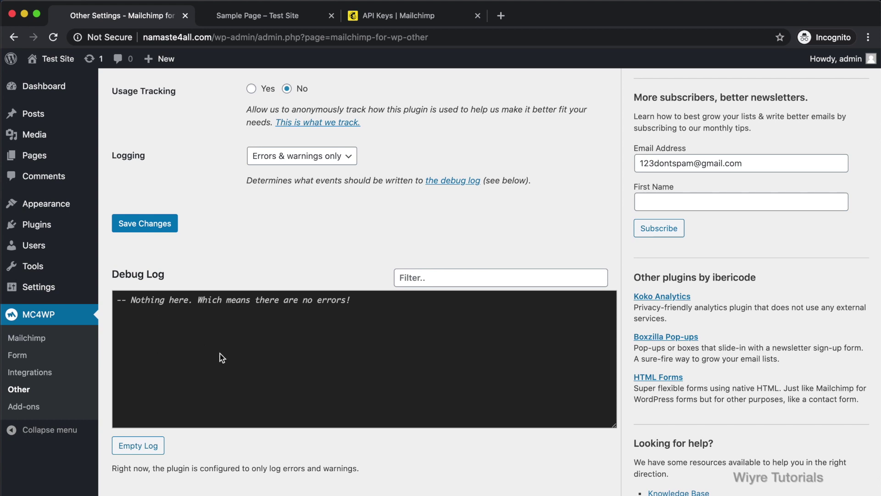
pyautogui.scroll(4, 236, 240)
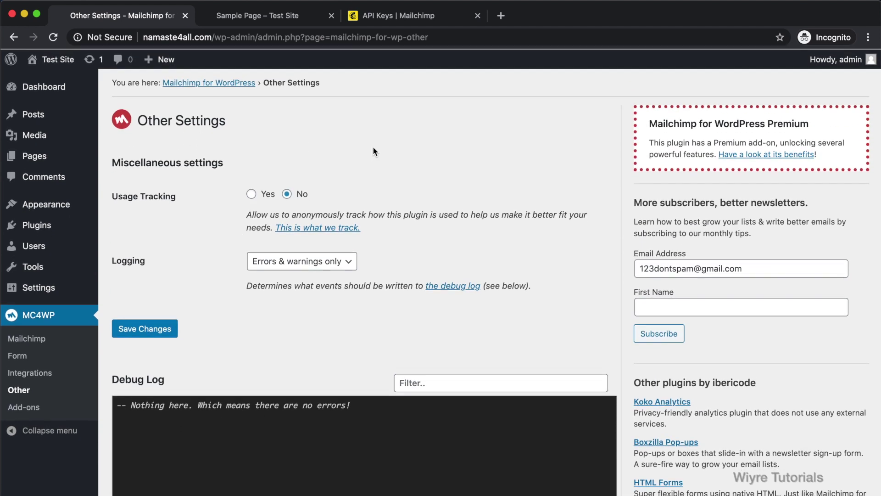